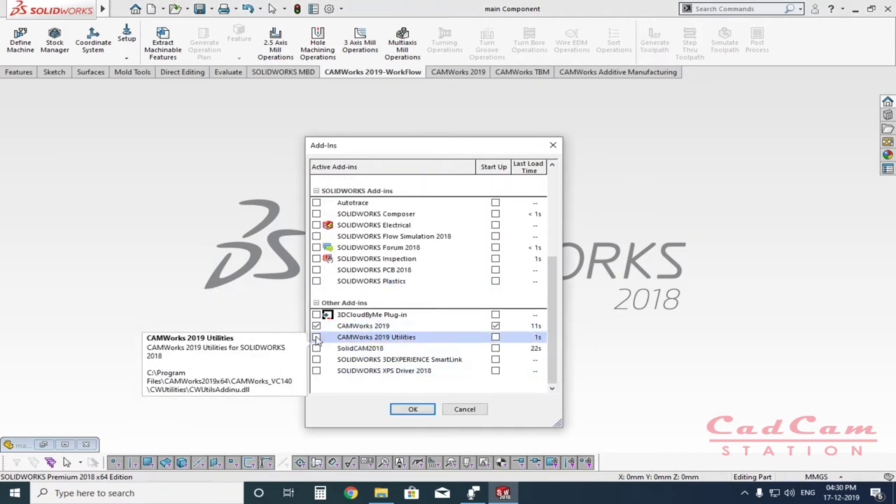
Step: Enable the CAMWorks 2019 add-in in the Add-Ins list and apply the choice
{"action": "left_click", "coordinate": [317, 336]}
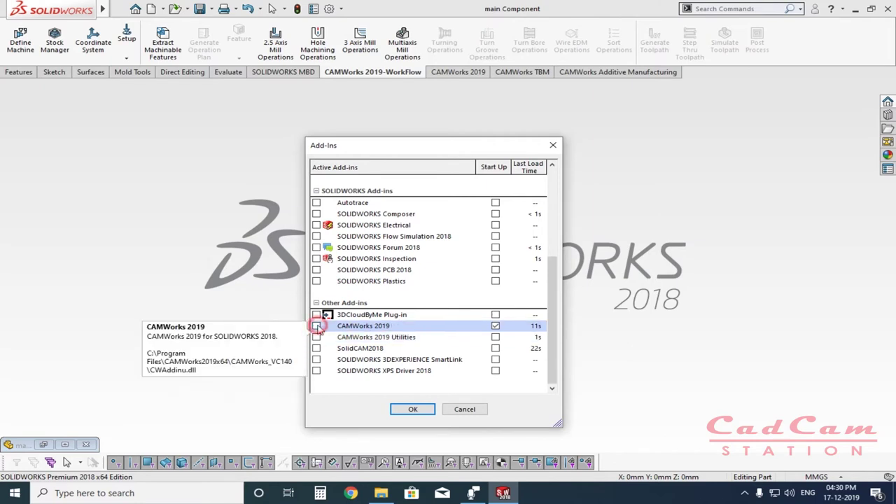
{"action": "left_click", "coordinate": [413, 409]}
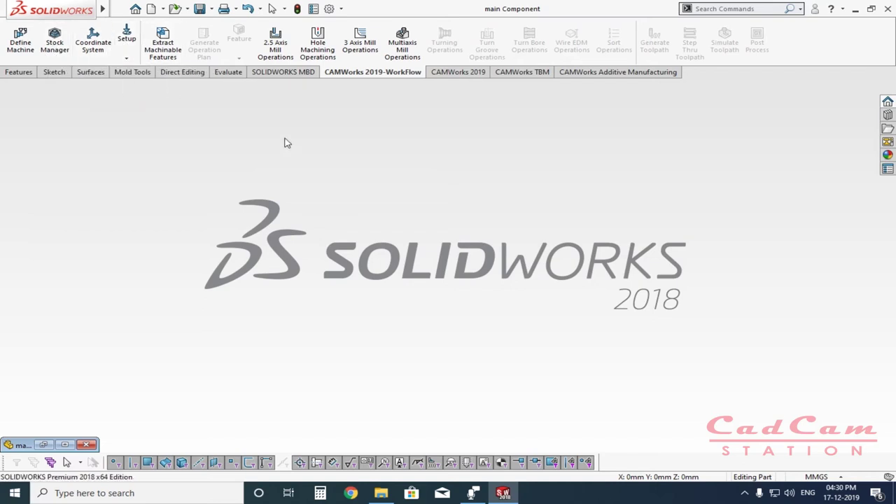
Step: Dismiss the Setup options and restore the minimized main Component part window
{"action": "left_click", "coordinate": [123, 59]}
{"action": "left_click", "coordinate": [315, 203]}
{"action": "left_click", "coordinate": [63, 445]}
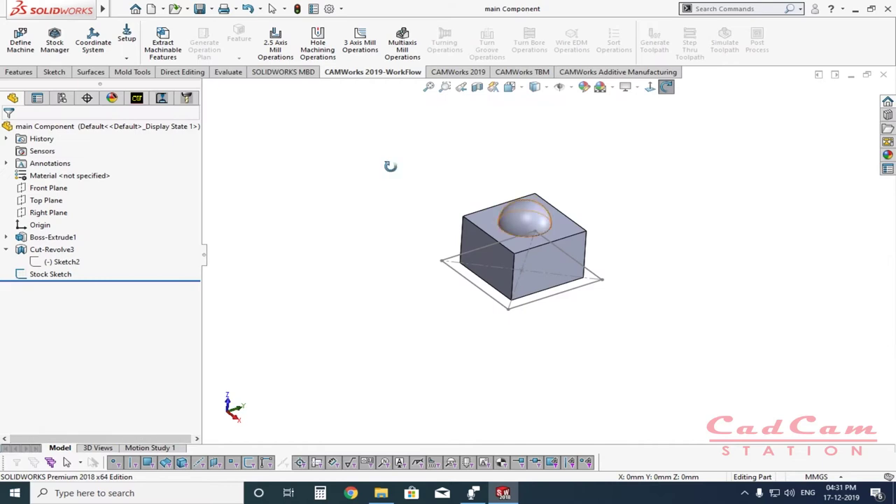
Step: Orbit the block and dome to a frontal view with the top face tilted toward the viewer
{"action": "left_click_drag", "start_coordinate": [576, 250], "coordinate": [536, 230]}
{"action": "mouse_move", "coordinate": [618, 254]}
{"action": "left_mouse_down"}
{"action": "mouse_move", "coordinate": [471, 246]}
{"action": "mouse_move", "coordinate": [621, 213]}
{"action": "mouse_move", "coordinate": [674, 280]}
{"action": "mouse_move", "coordinate": [624, 194]}
{"action": "mouse_move", "coordinate": [482, 183]}
{"action": "left_mouse_up"}
{"action": "scroll", "coordinate": [480, 194], "scroll_direction": "down", "scroll_amount": 2}
{"action": "mouse_move", "coordinate": [552, 312]}
{"action": "left_mouse_down"}
{"action": "mouse_move", "coordinate": [534, 310]}
{"action": "mouse_move", "coordinate": [546, 287]}
{"action": "mouse_move", "coordinate": [528, 304]}
{"action": "mouse_move", "coordinate": [464, 316]}
{"action": "mouse_move", "coordinate": [530, 236]}
{"action": "mouse_move", "coordinate": [521, 323]}
{"action": "mouse_move", "coordinate": [544, 284]}
{"action": "mouse_move", "coordinate": [532, 256]}
{"action": "mouse_move", "coordinate": [530, 272]}
{"action": "mouse_move", "coordinate": [444, 228]}
{"action": "mouse_move", "coordinate": [448, 265]}
{"action": "mouse_move", "coordinate": [547, 195]}
{"action": "mouse_move", "coordinate": [483, 284]}
{"action": "mouse_move", "coordinate": [474, 287]}
{"action": "mouse_move", "coordinate": [450, 263]}
{"action": "left_mouse_up"}
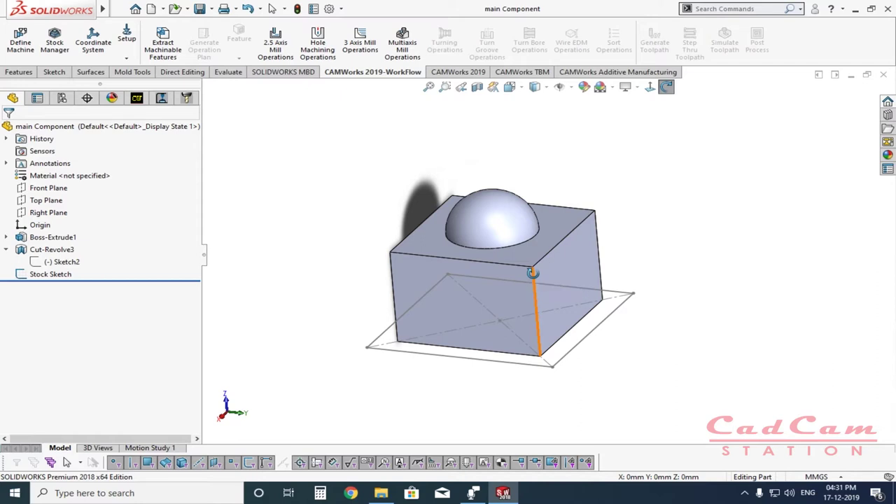
{"action": "mouse_move", "coordinate": [533, 273]}
{"action": "left_mouse_down"}
{"action": "mouse_move", "coordinate": [584, 304]}
{"action": "mouse_move", "coordinate": [486, 208]}
{"action": "mouse_move", "coordinate": [527, 324]}
{"action": "mouse_move", "coordinate": [532, 294]}
{"action": "mouse_move", "coordinate": [490, 222]}
{"action": "mouse_move", "coordinate": [570, 261]}
{"action": "mouse_move", "coordinate": [525, 259]}
{"action": "mouse_move", "coordinate": [515, 204]}
{"action": "left_mouse_up"}
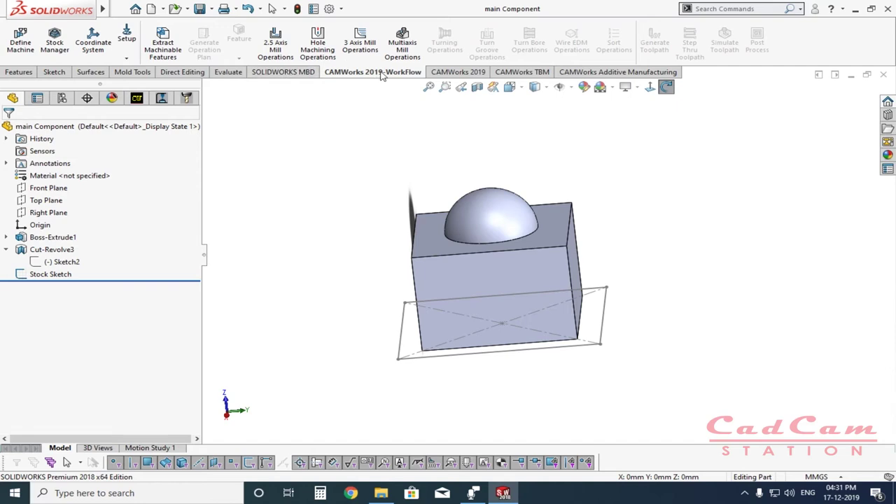
Step: Switch the CommandManager to the CAMWorks 2019 commands
{"action": "left_click", "coordinate": [454, 72]}
{"action": "left_click", "coordinate": [581, 72]}
{"action": "left_click", "coordinate": [492, 72]}
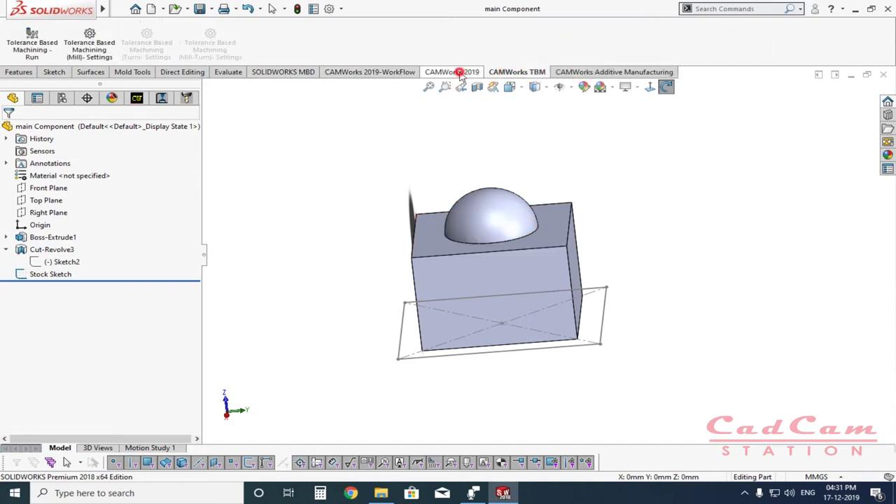
{"action": "left_click", "coordinate": [451, 72]}
{"action": "left_click", "coordinate": [97, 43]}
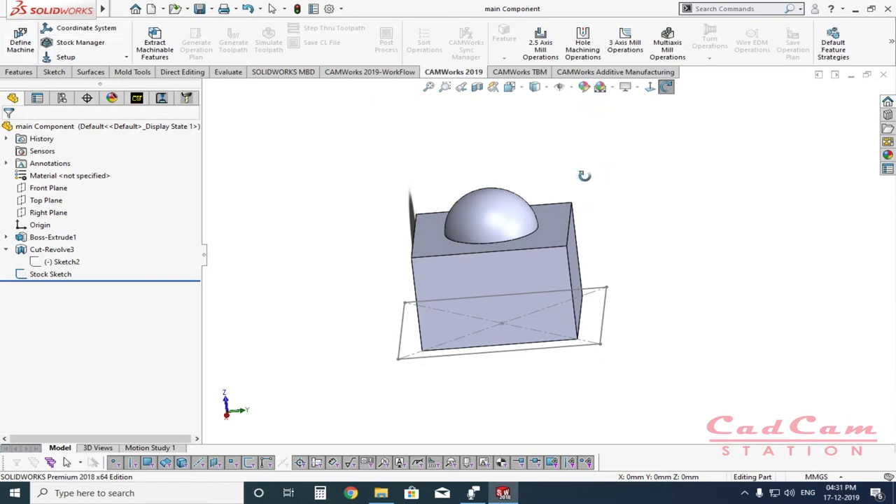
Step: Browse the CAMWorks feature, operation and tool crib trees, showing the stock around the part
{"action": "left_click", "coordinate": [161, 99]}
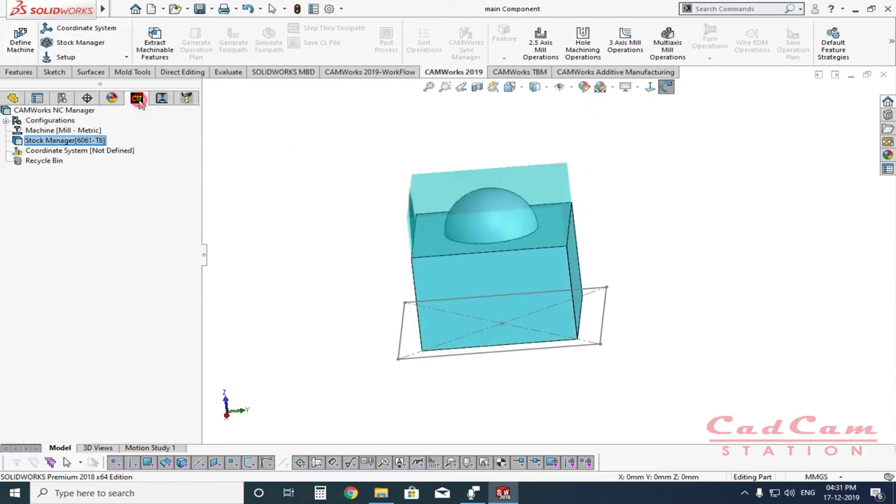
{"action": "left_click", "coordinate": [187, 98]}
{"action": "left_click", "coordinate": [142, 98]}
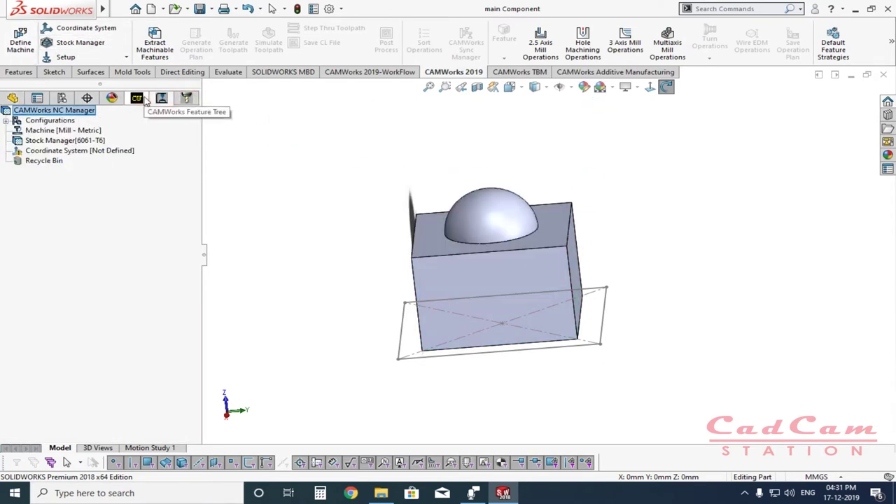
{"action": "left_click", "coordinate": [136, 98]}
{"action": "left_click", "coordinate": [161, 98]}
{"action": "left_click", "coordinate": [186, 98]}
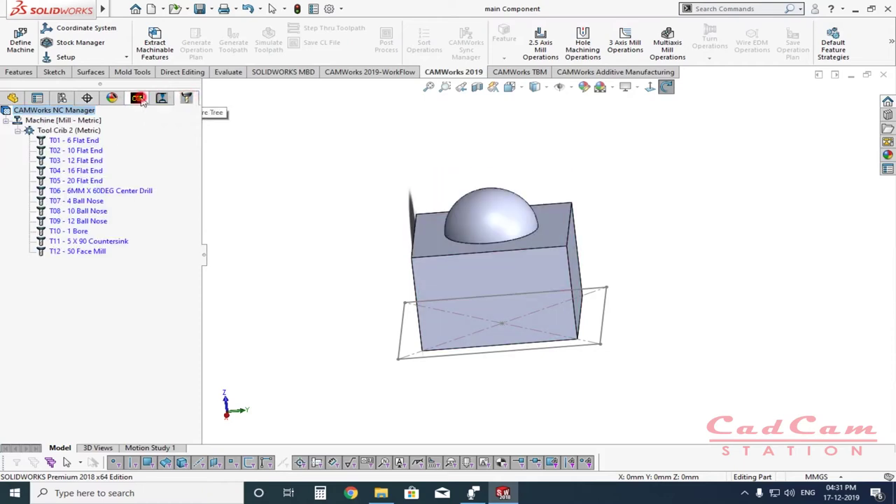
{"action": "left_click", "coordinate": [137, 98]}
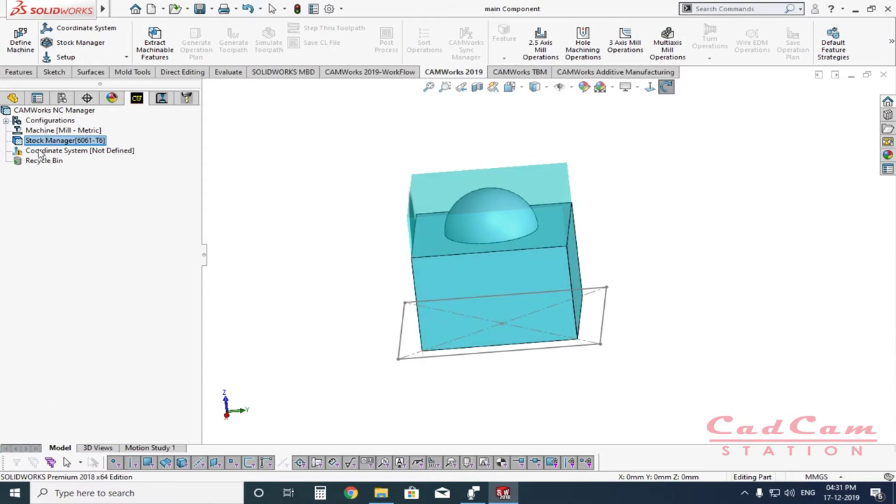
{"action": "mouse_move", "coordinate": [468, 309]}
{"action": "middle_mouse_down"}
{"action": "mouse_move", "coordinate": [545, 311]}
{"action": "mouse_move", "coordinate": [483, 294]}
{"action": "mouse_move", "coordinate": [526, 294]}
{"action": "mouse_move", "coordinate": [486, 313]}
{"action": "mouse_move", "coordinate": [512, 299]}
{"action": "middle_mouse_up"}
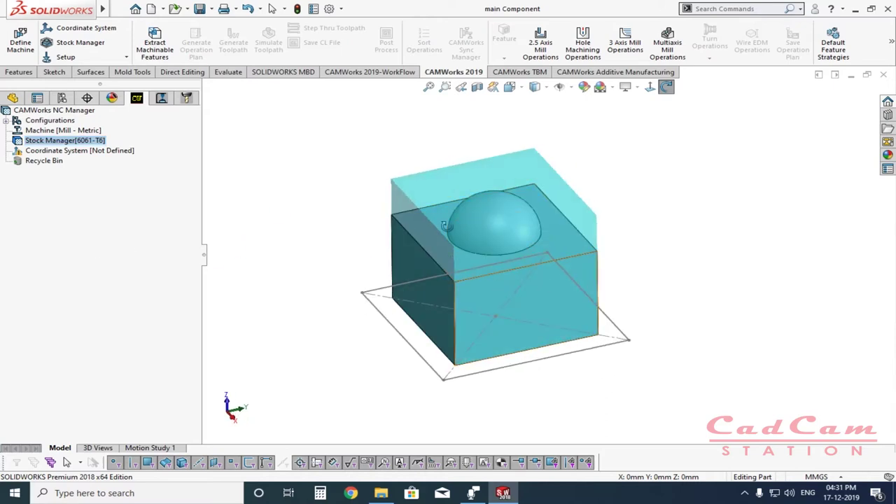
Step: Review the tool crib and part feature tree, then select Machine in the CAMWorks tree
{"action": "left_click", "coordinate": [160, 100]}
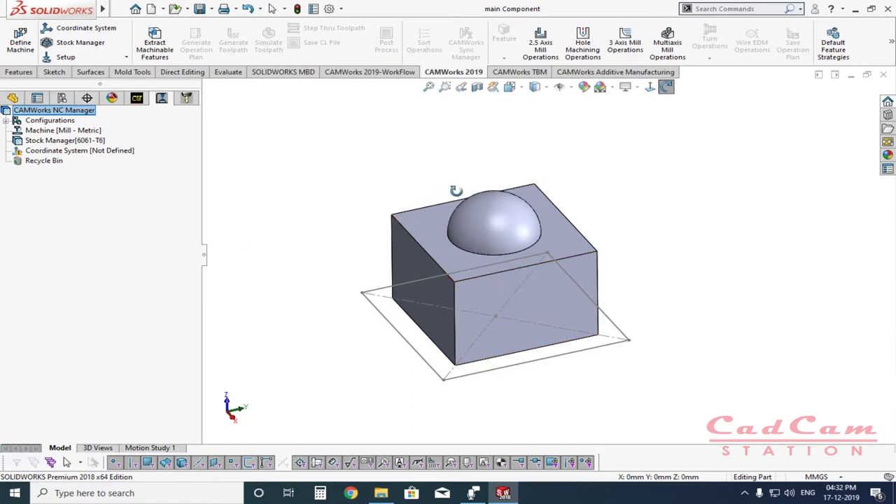
{"action": "left_click", "coordinate": [188, 99]}
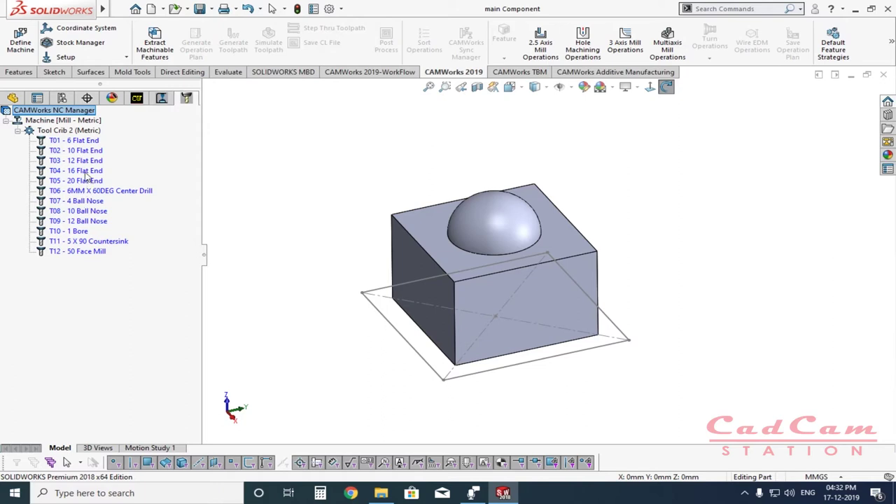
{"action": "left_click", "coordinate": [136, 98]}
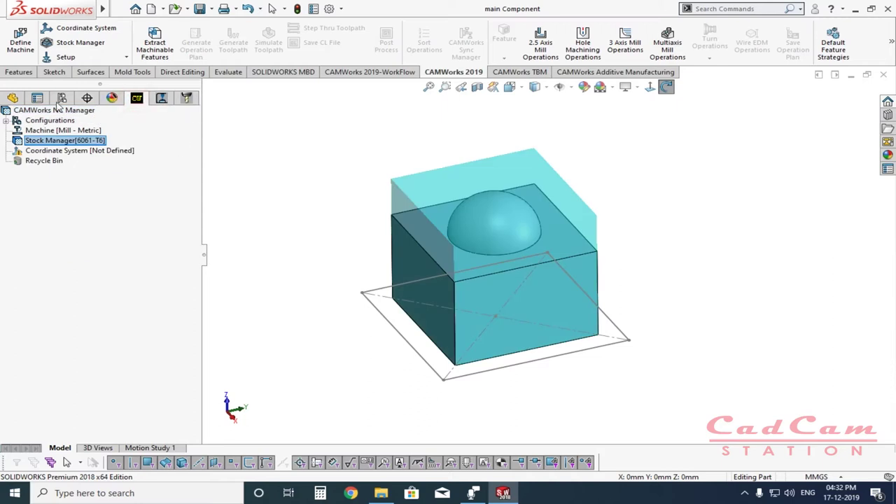
{"action": "left_click", "coordinate": [13, 98]}
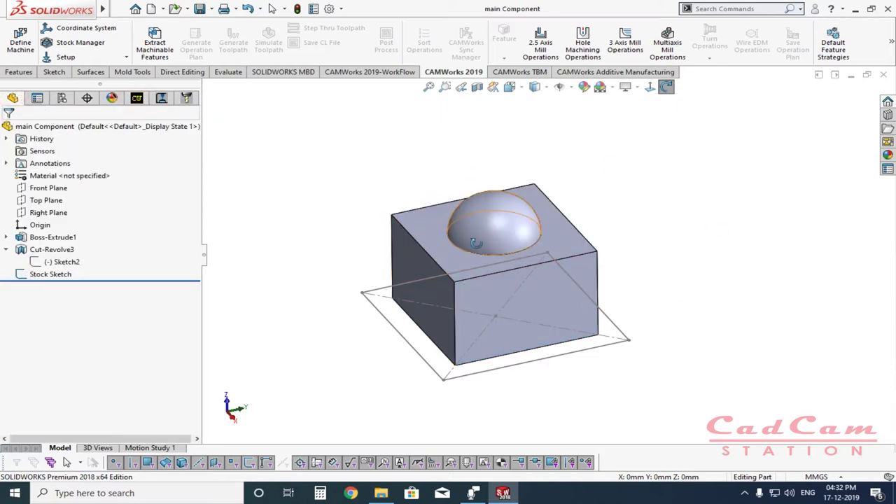
{"action": "mouse_move", "coordinate": [676, 342]}
{"action": "left_mouse_down"}
{"action": "mouse_move", "coordinate": [690, 277]}
{"action": "mouse_move", "coordinate": [694, 323]}
{"action": "mouse_move", "coordinate": [578, 252]}
{"action": "mouse_move", "coordinate": [558, 282]}
{"action": "mouse_move", "coordinate": [579, 262]}
{"action": "mouse_move", "coordinate": [579, 238]}
{"action": "left_mouse_up"}
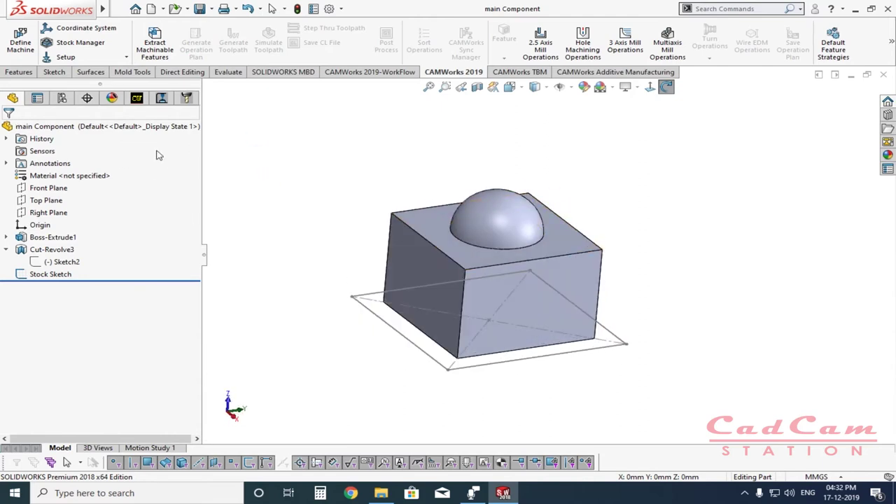
{"action": "left_click", "coordinate": [137, 98]}
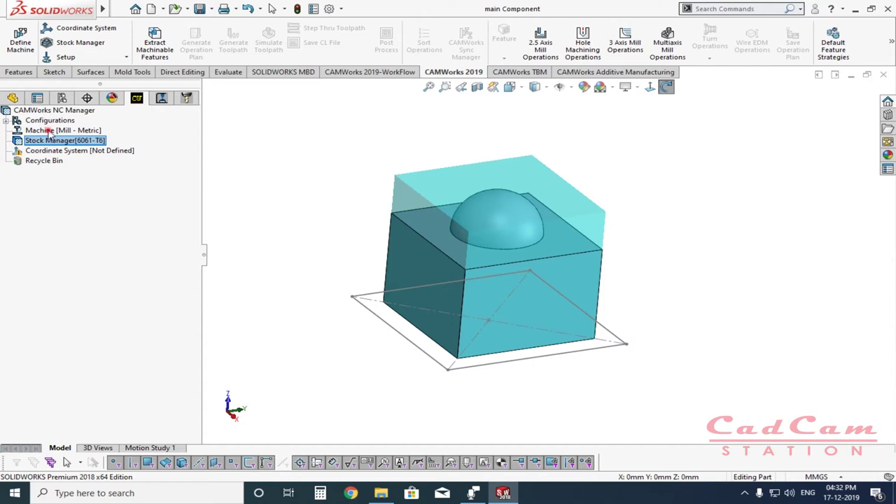
{"action": "left_click", "coordinate": [49, 132]}
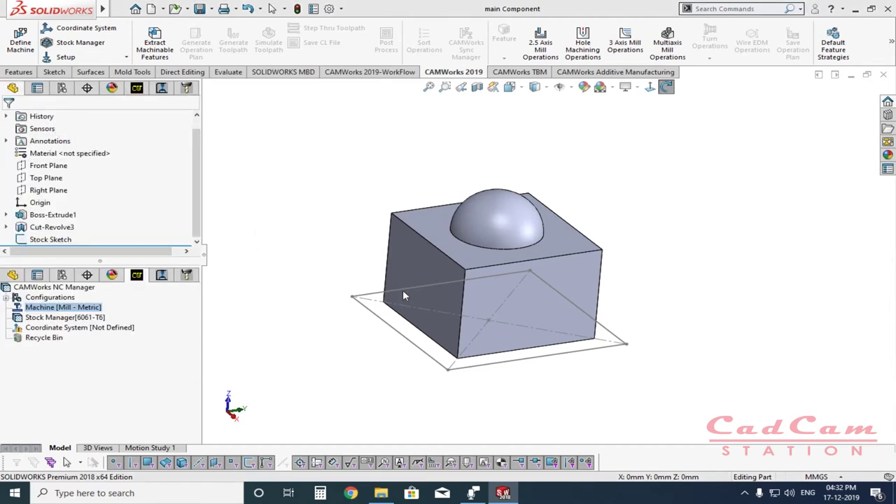
Step: Make Mill - Metric the active machine and acknowledge the invalid post processor warning
{"action": "left_click_drag", "start_coordinate": [441, 60], "coordinate": [344, 40]}
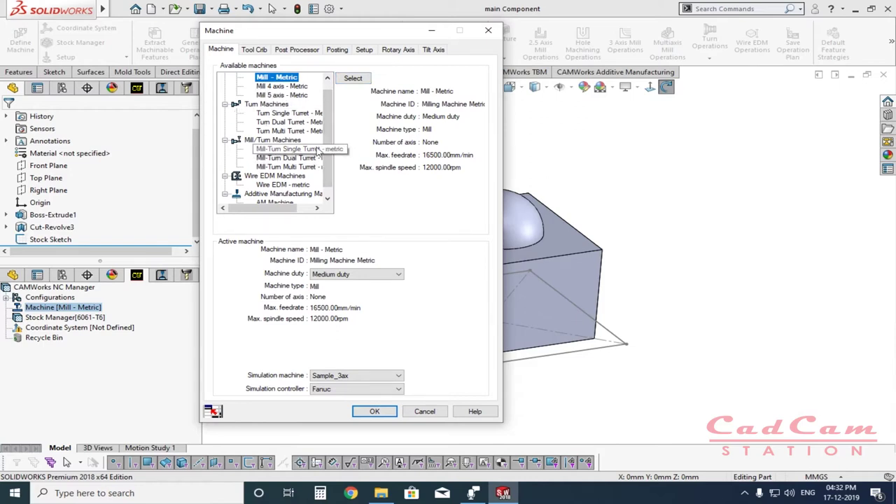
{"action": "scroll", "coordinate": [322, 168], "scroll_direction": "down", "scroll_amount": 1}
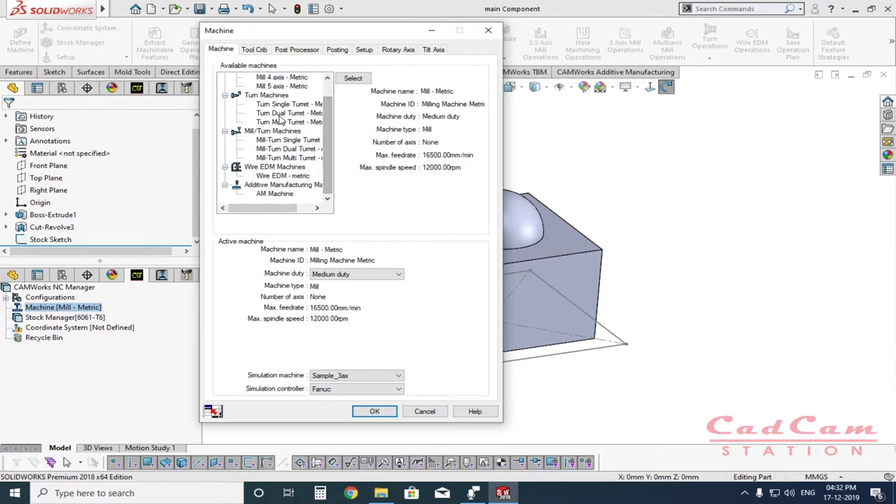
{"action": "scroll", "coordinate": [328, 112], "scroll_direction": "up", "scroll_amount": 1}
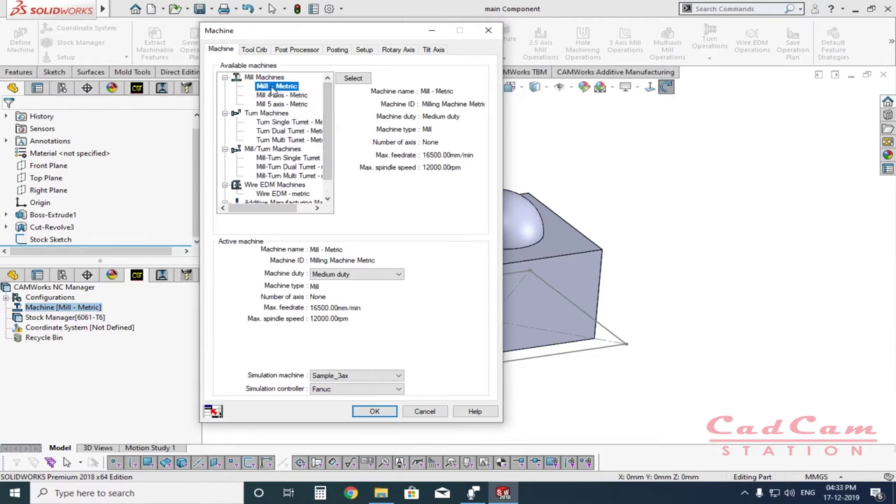
{"action": "left_click", "coordinate": [353, 79]}
{"action": "left_click", "coordinate": [374, 411]}
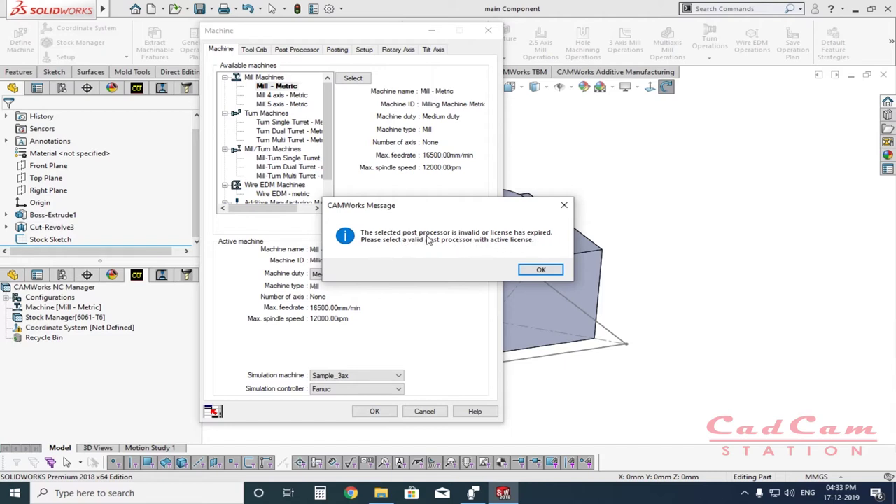
{"action": "left_click", "coordinate": [536, 271]}
Step: Set SIEMENS_828D as the active post processor and close the Machine settings
{"action": "double_click", "coordinate": [46, 130]}
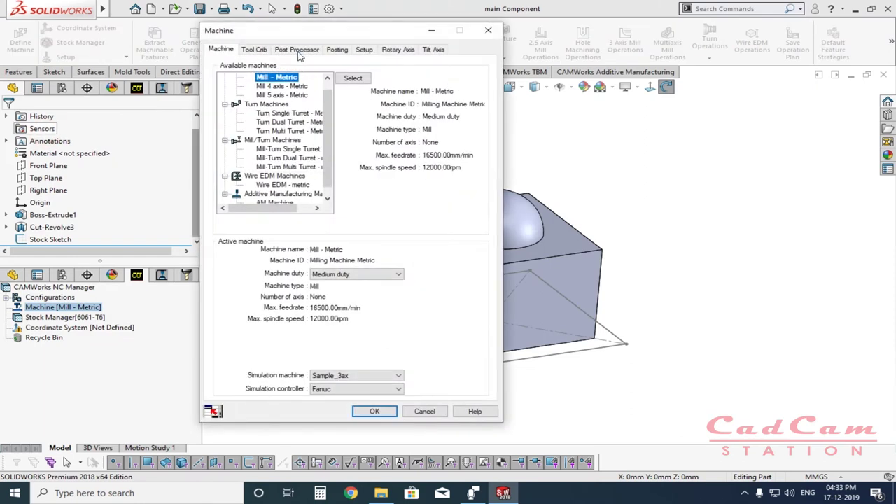
{"action": "left_click", "coordinate": [297, 50]}
{"action": "left_click_drag", "start_coordinate": [422, 124], "coordinate": [424, 149]}
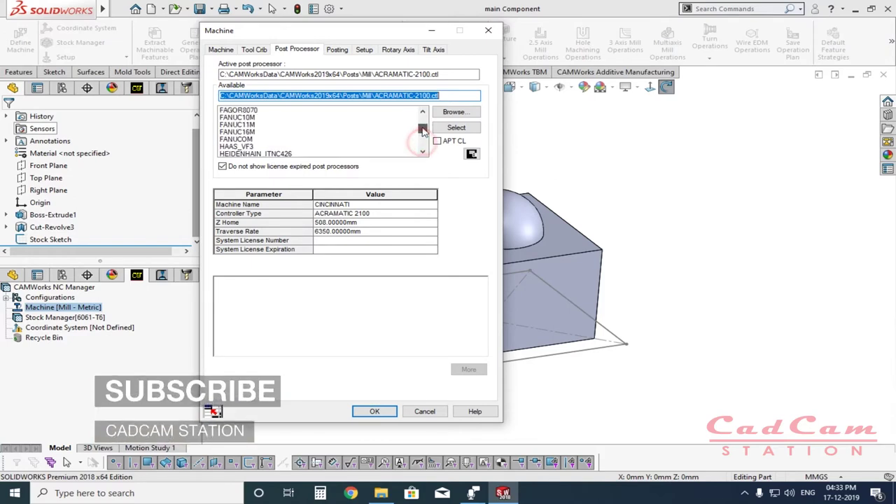
{"action": "left_click_drag", "start_coordinate": [423, 122], "coordinate": [423, 133]}
{"action": "left_click_drag", "start_coordinate": [422, 130], "coordinate": [420, 143]}
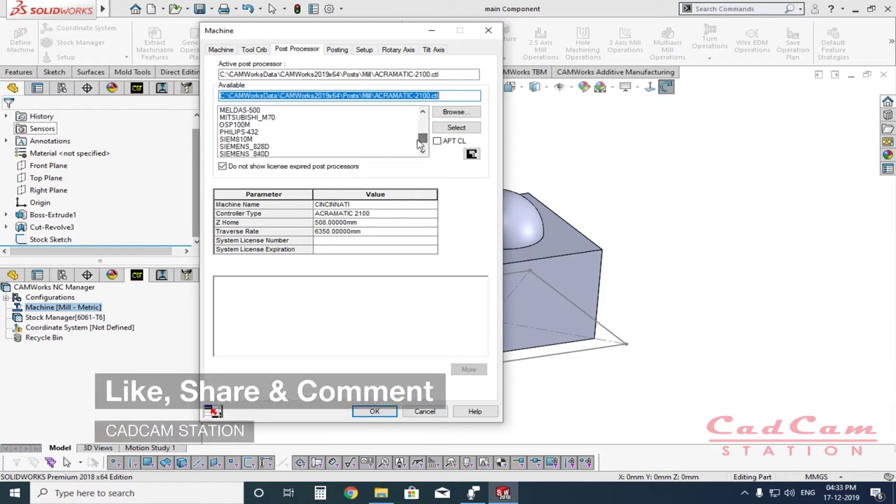
{"action": "left_click", "coordinate": [265, 148]}
{"action": "left_click", "coordinate": [456, 127]}
{"action": "left_click", "coordinate": [375, 412]}
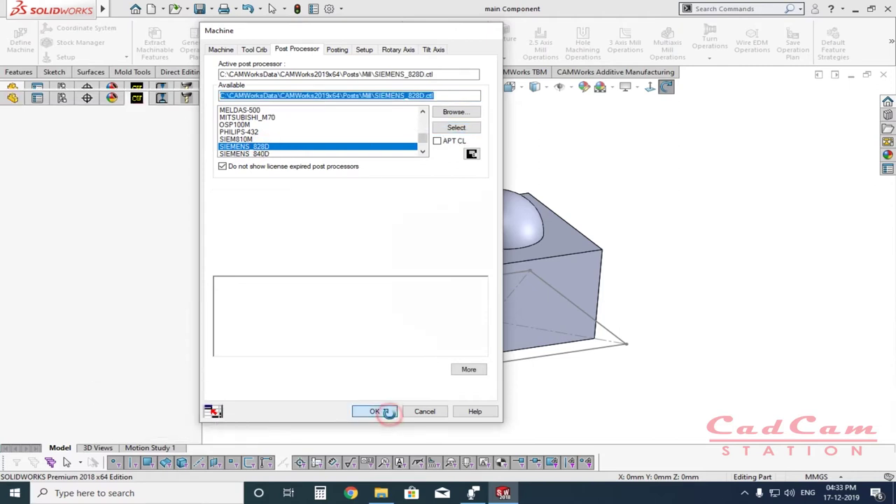
{"action": "left_click_drag", "start_coordinate": [477, 341], "coordinate": [427, 329]}
Step: Orbit the block and dome to view its front, right and top faces with the stock shown
{"action": "left_click_drag", "start_coordinate": [746, 354], "coordinate": [471, 343]}
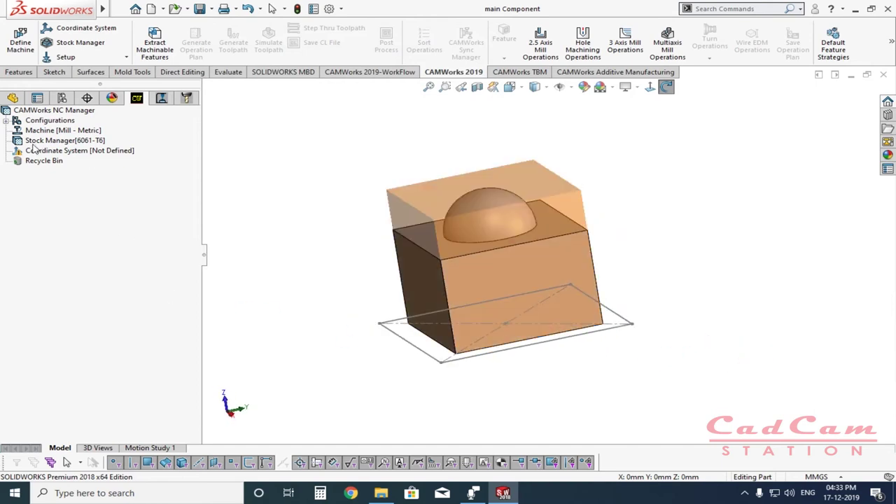
{"action": "left_click_drag", "start_coordinate": [480, 280], "coordinate": [510, 291]}
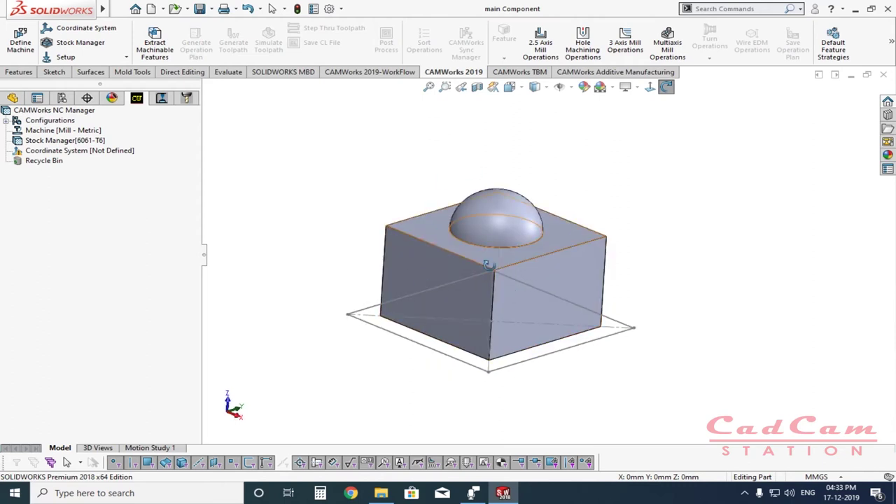
{"action": "left_click_drag", "start_coordinate": [521, 297], "coordinate": [591, 257]}
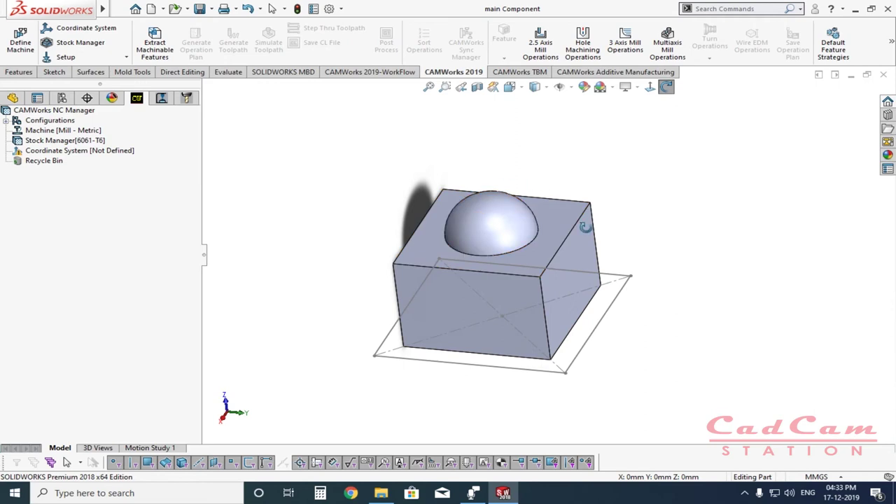
{"action": "left_click_drag", "start_coordinate": [533, 298], "coordinate": [590, 236]}
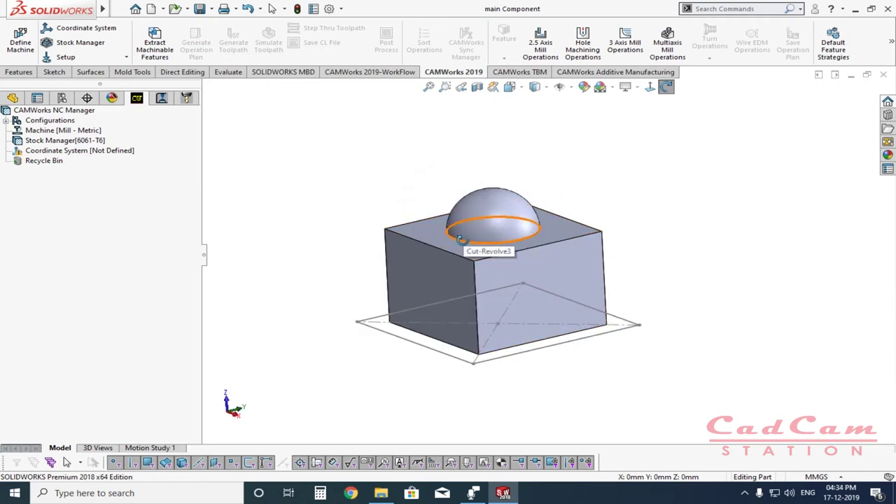
{"action": "mouse_move", "coordinate": [456, 318]}
{"action": "left_mouse_down"}
{"action": "mouse_move", "coordinate": [520, 314]}
{"action": "mouse_move", "coordinate": [480, 350]}
{"action": "mouse_move", "coordinate": [430, 352]}
{"action": "mouse_move", "coordinate": [528, 324]}
{"action": "mouse_move", "coordinate": [538, 300]}
{"action": "mouse_move", "coordinate": [397, 326]}
{"action": "left_mouse_up"}
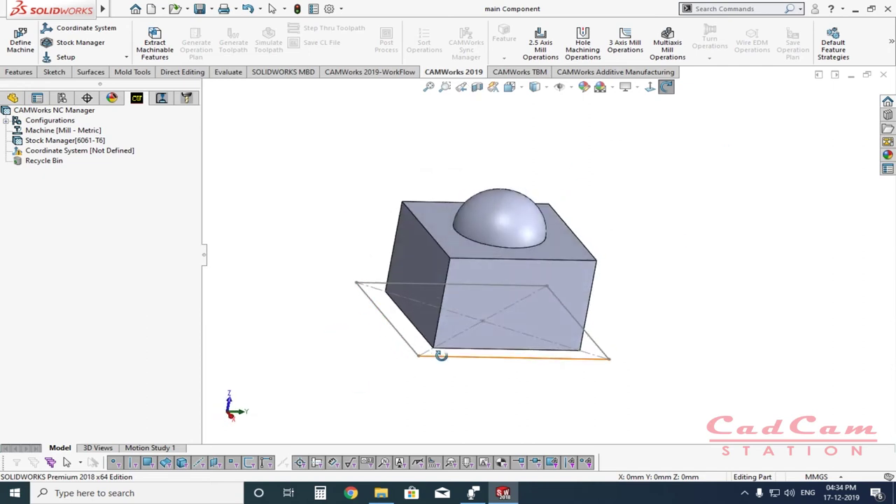
{"action": "mouse_move", "coordinate": [462, 375]}
{"action": "left_mouse_down"}
{"action": "mouse_move", "coordinate": [438, 371]}
{"action": "mouse_move", "coordinate": [474, 400]}
{"action": "mouse_move", "coordinate": [462, 402]}
{"action": "mouse_move", "coordinate": [475, 413]}
{"action": "mouse_move", "coordinate": [408, 429]}
{"action": "mouse_move", "coordinate": [448, 382]}
{"action": "mouse_move", "coordinate": [468, 389]}
{"action": "left_mouse_up"}
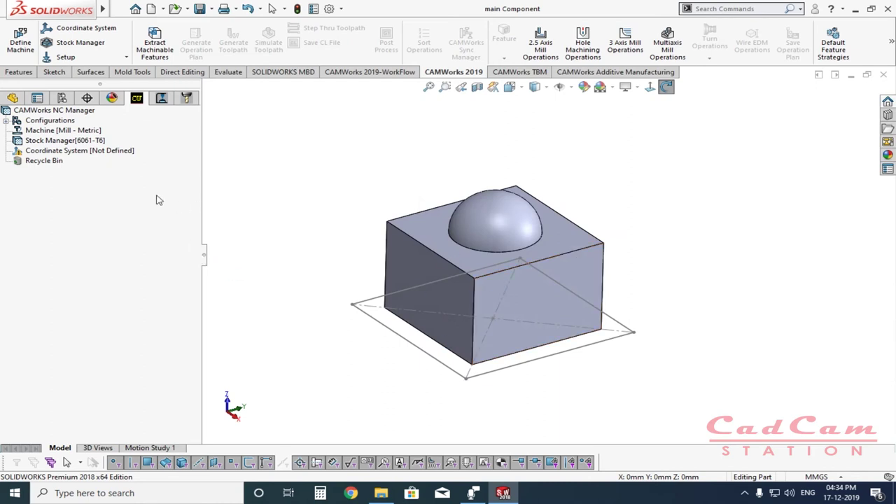
Step: Open Stock Manager and choose the Bounding Box stock type
{"action": "double_click", "coordinate": [46, 145]}
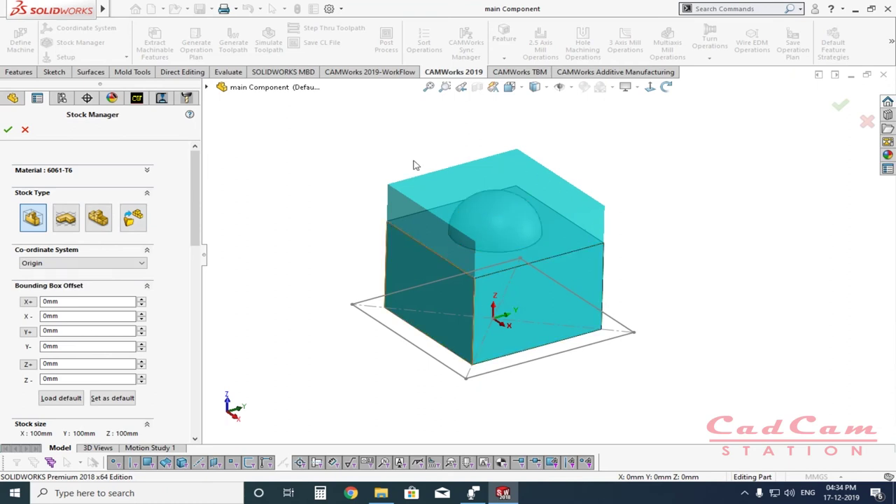
{"action": "left_click", "coordinate": [666, 86]}
{"action": "left_click_drag", "start_coordinate": [670, 296], "coordinate": [532, 334]}
{"action": "key", "text": "ctrl+7"}
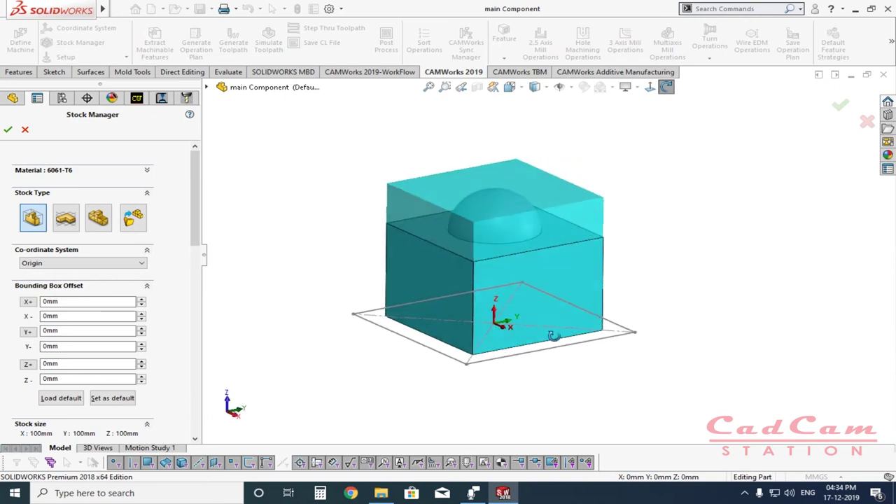
{"action": "left_click", "coordinate": [34, 220]}
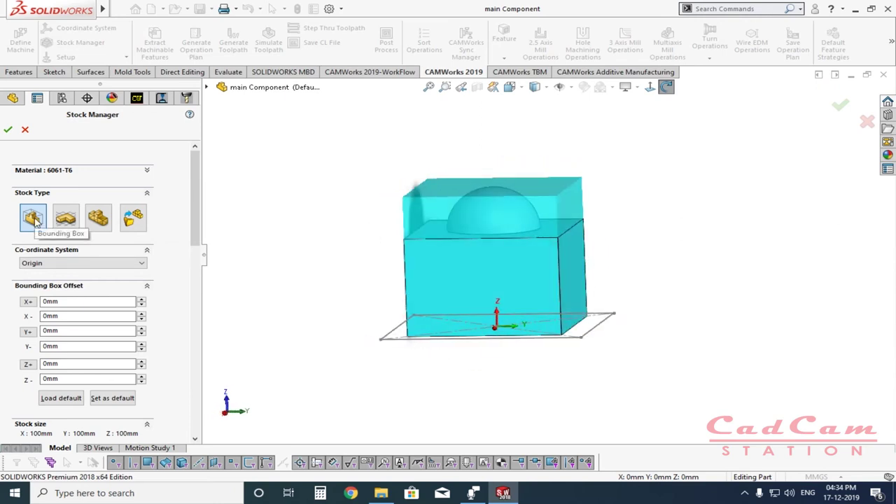
Step: Set the X+ stock offset to 20mm, viewing the model from the front
{"action": "middle_click_drag", "start_coordinate": [377, 296], "coordinate": [471, 339]}
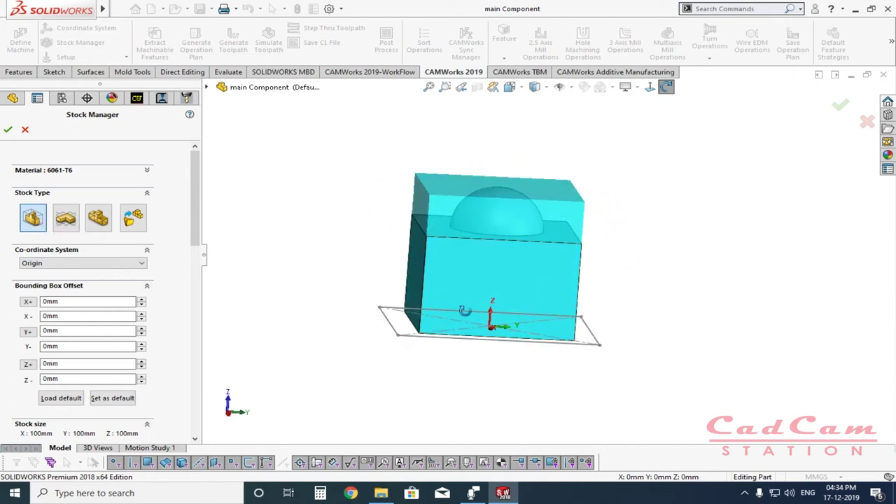
{"action": "middle_click_drag", "start_coordinate": [556, 329], "coordinate": [481, 329]}
{"action": "left_click_drag", "start_coordinate": [482, 329], "coordinate": [497, 300]}
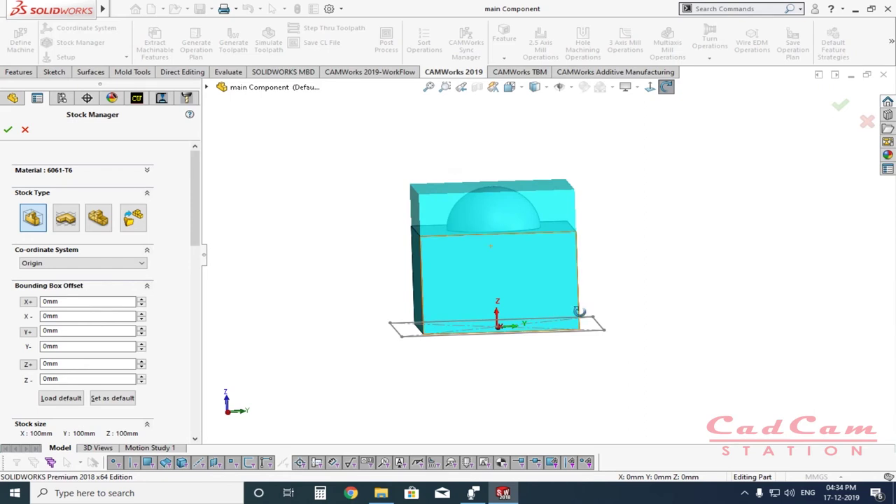
{"action": "left_click", "coordinate": [650, 86]}
{"action": "scroll", "coordinate": [500, 181], "scroll_direction": "down", "scroll_amount": 2}
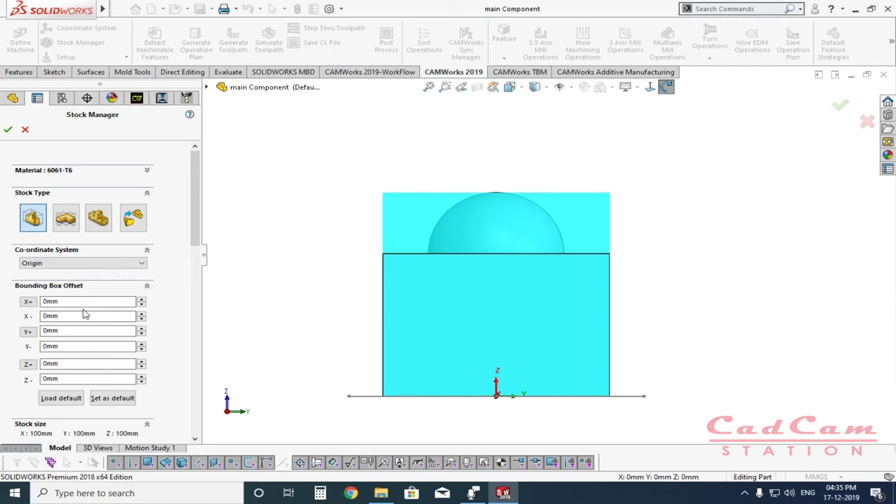
{"action": "left_click", "coordinate": [141, 299]}
{"action": "left_click", "coordinate": [141, 298]}
Step: Set the X-, Y+ and Y- stock offsets to 20mm each, viewing from the top
{"action": "left_click_drag", "start_coordinate": [680, 122], "coordinate": [684, 300]}
{"action": "left_click", "coordinate": [651, 91]}
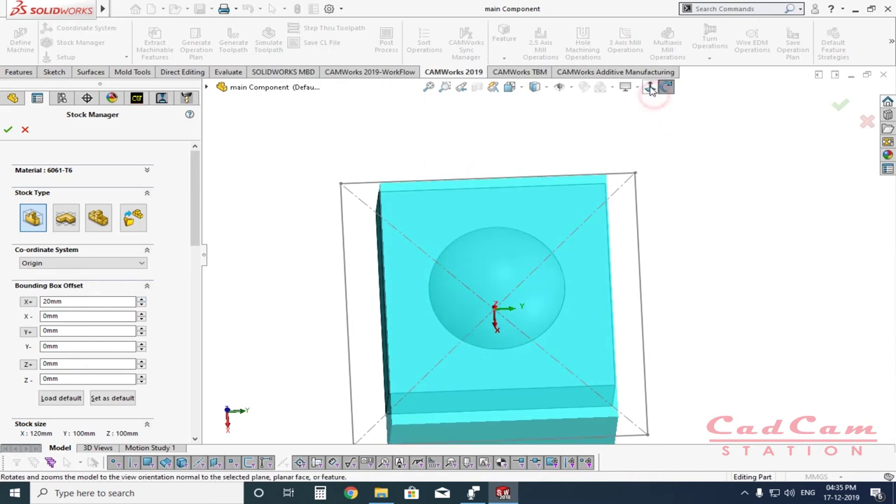
{"action": "scroll", "coordinate": [499, 215], "scroll_direction": "down", "scroll_amount": 2}
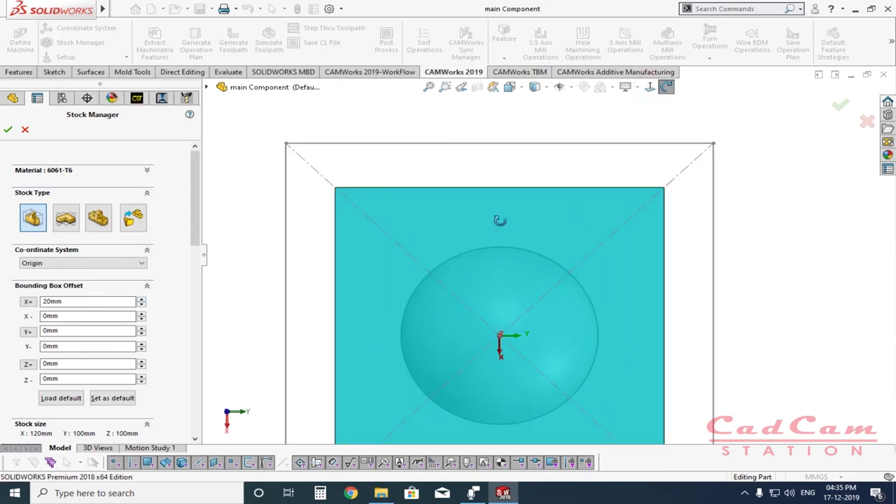
{"action": "scroll", "coordinate": [480, 280], "scroll_direction": "up", "scroll_amount": 4}
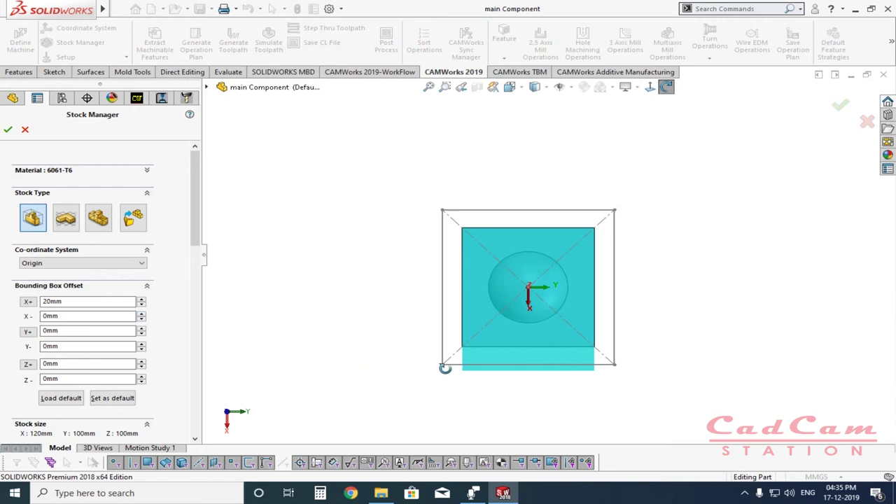
{"action": "left_click", "coordinate": [141, 313]}
{"action": "left_click", "coordinate": [141, 313]}
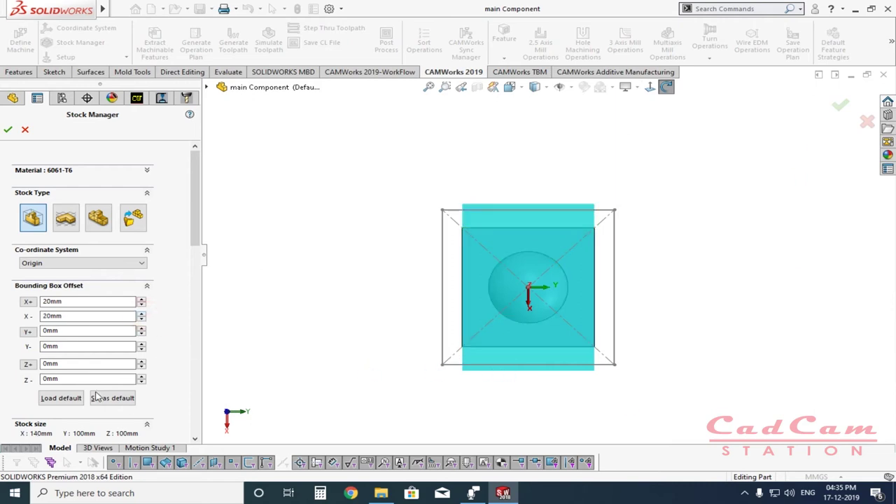
{"action": "left_click", "coordinate": [141, 328]}
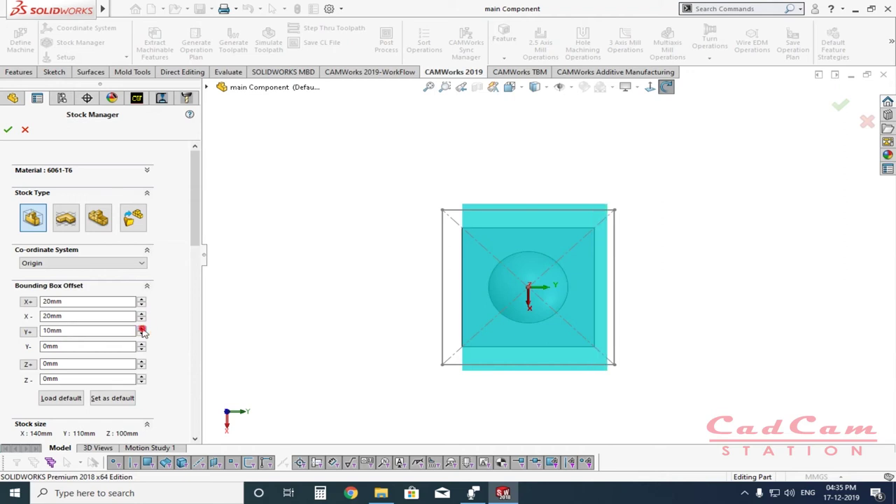
{"action": "left_click", "coordinate": [141, 328]}
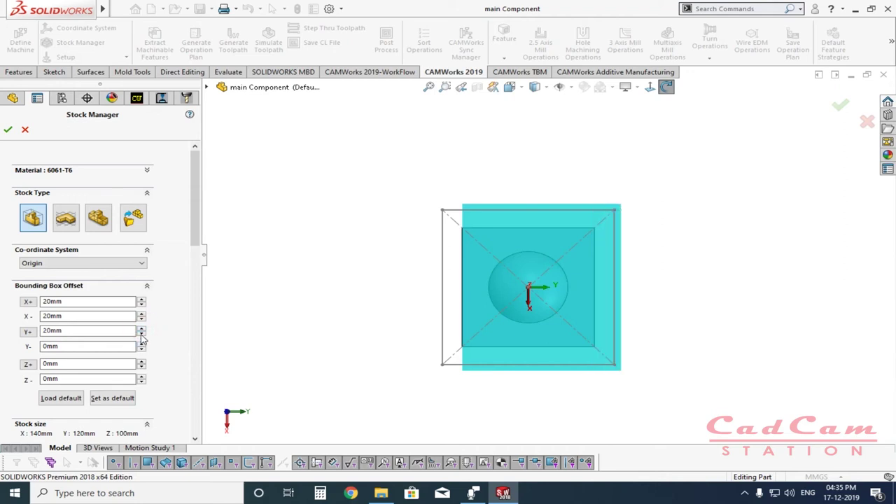
{"action": "left_click", "coordinate": [141, 345]}
{"action": "left_click", "coordinate": [141, 344]}
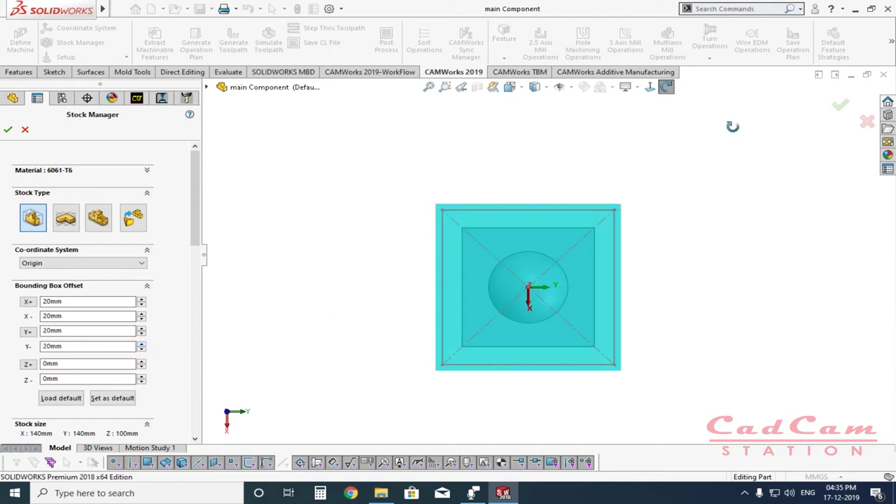
Step: Set the Z+ offset to 10mm and orbit to check the 140×140×110 mm stock box
{"action": "left_click_drag", "start_coordinate": [681, 228], "coordinate": [684, 112]}
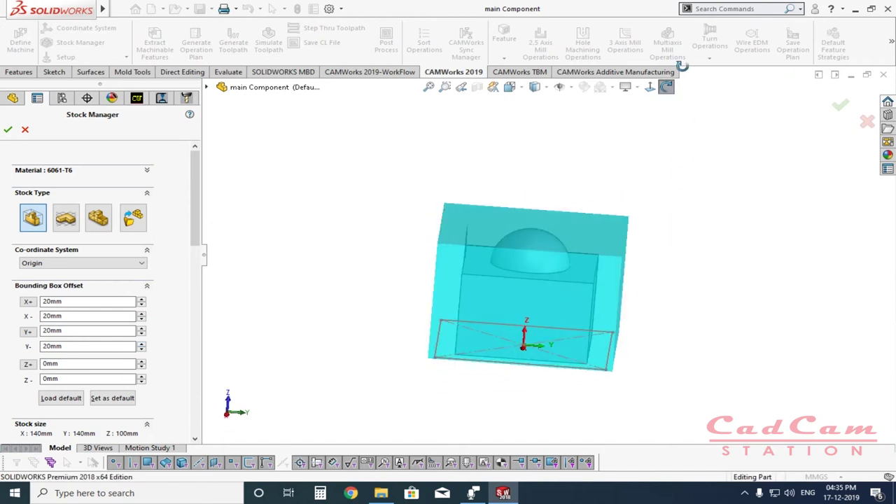
{"action": "left_click", "coordinate": [650, 87]}
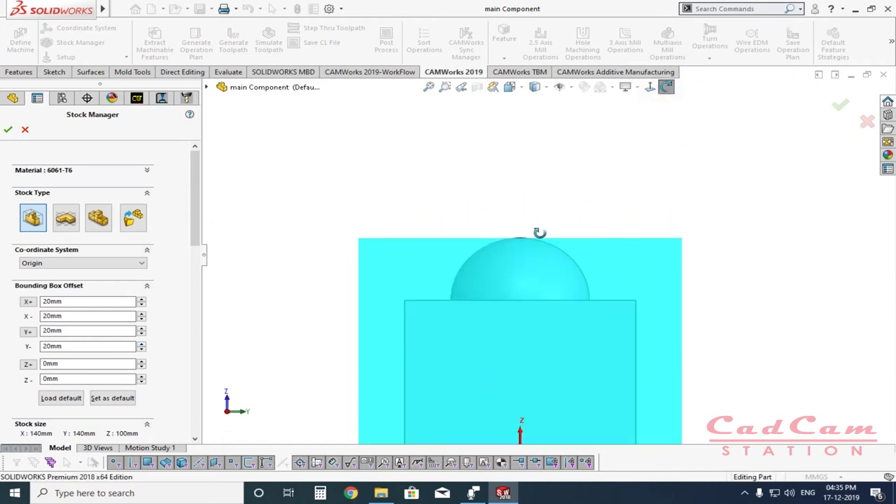
{"action": "left_click", "coordinate": [141, 362]}
{"action": "left_click", "coordinate": [141, 362]}
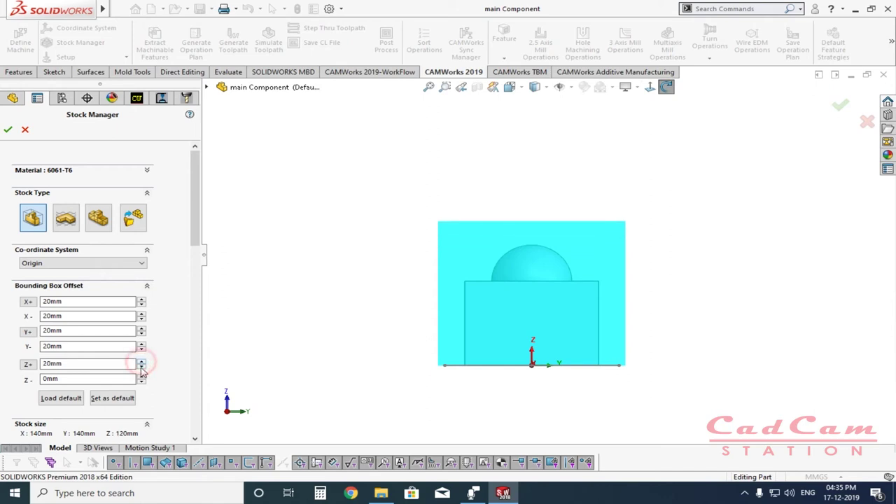
{"action": "left_click", "coordinate": [141, 367]}
{"action": "left_click", "coordinate": [141, 376]}
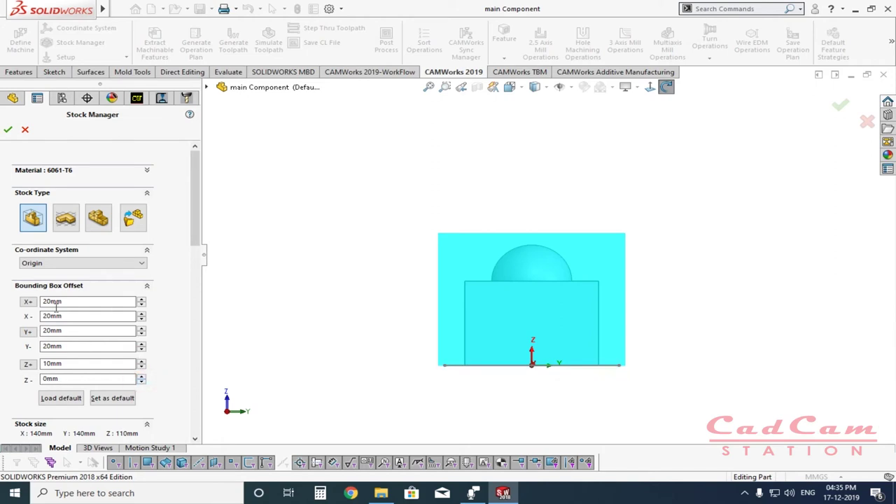
{"action": "left_click_drag", "start_coordinate": [685, 294], "coordinate": [548, 324]}
{"action": "left_click_drag", "start_coordinate": [482, 367], "coordinate": [518, 336]}
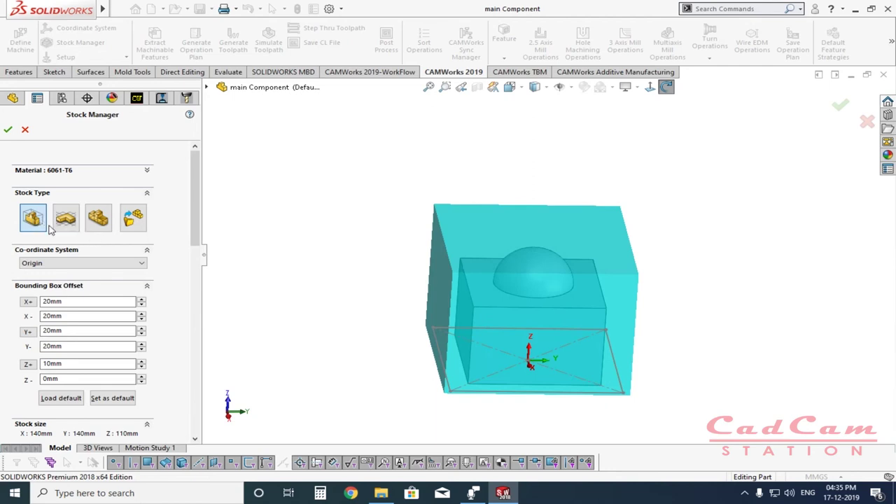
{"action": "left_click_drag", "start_coordinate": [464, 359], "coordinate": [249, 260]}
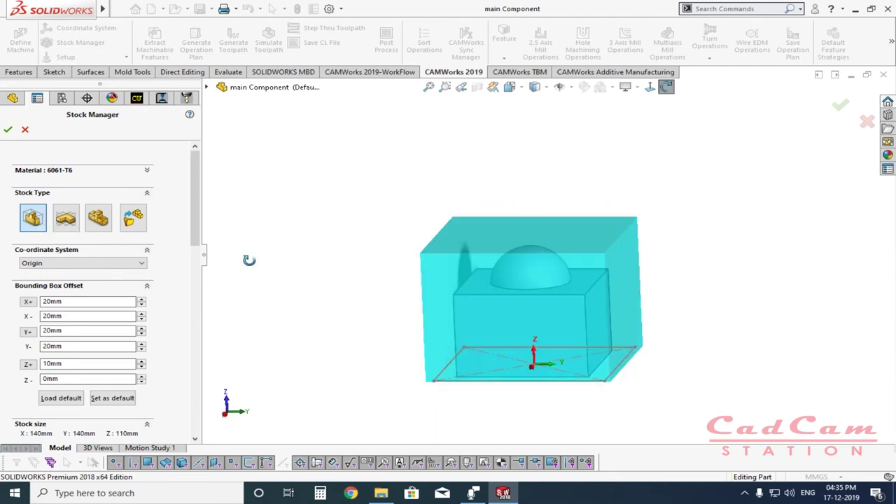
Step: Confirm the bounding-box stock, orbit around the orange stock, and reopen Stock Manager
{"action": "left_click", "coordinate": [8, 133]}
{"action": "left_click_drag", "start_coordinate": [444, 303], "coordinate": [175, 226]}
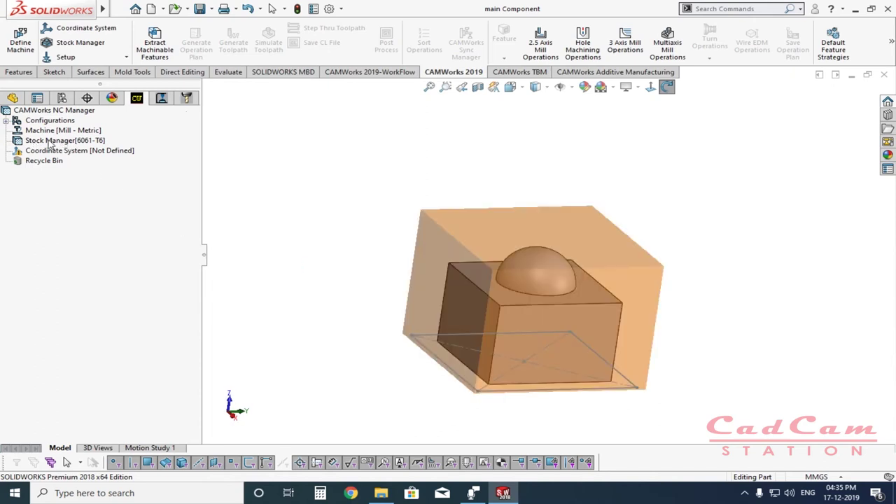
{"action": "left_click", "coordinate": [49, 142]}
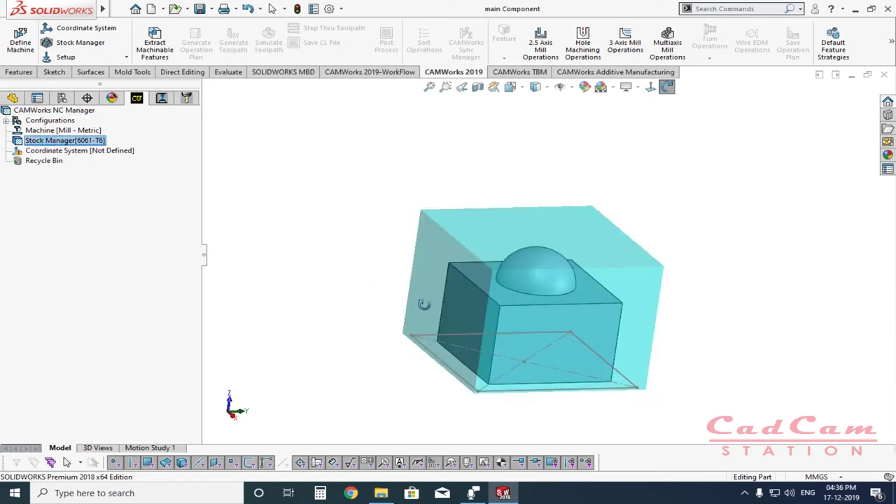
{"action": "left_click_drag", "start_coordinate": [735, 333], "coordinate": [620, 350]}
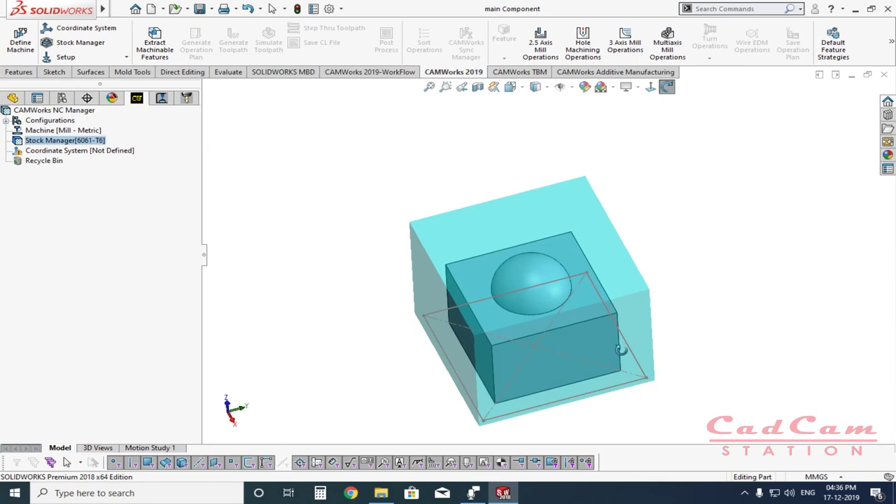
{"action": "left_click_drag", "start_coordinate": [411, 381], "coordinate": [441, 406]}
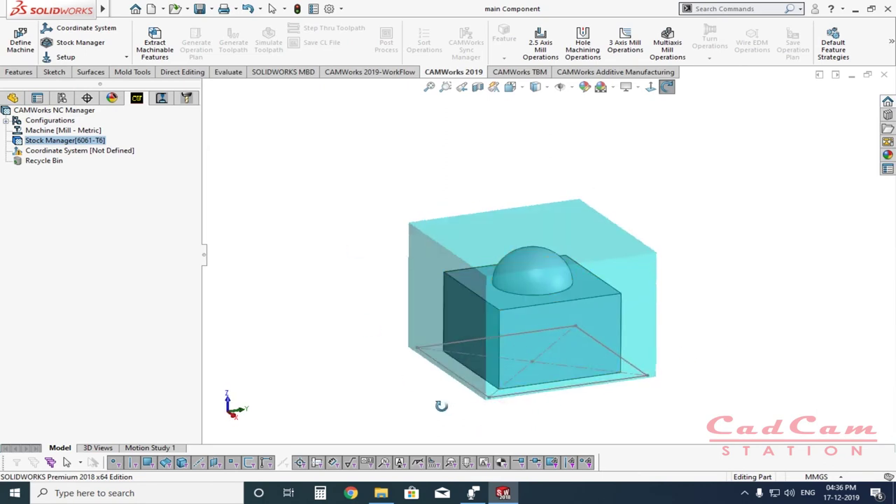
{"action": "double_click", "coordinate": [40, 142]}
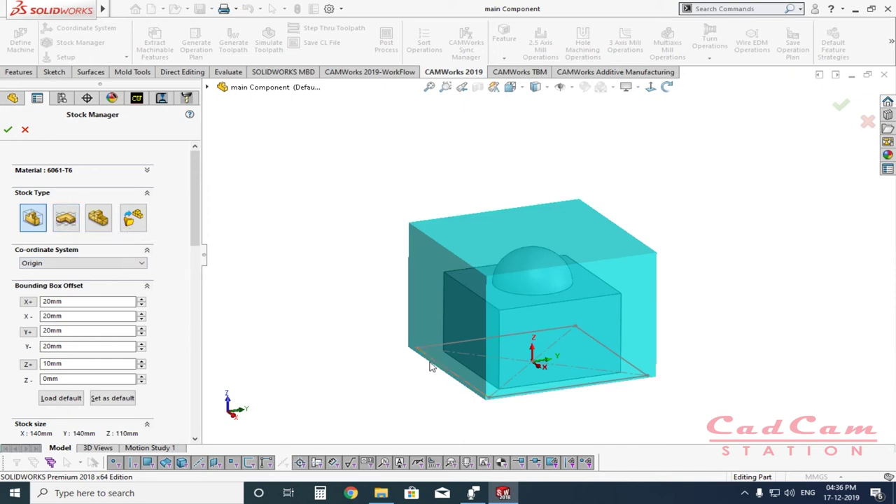
Step: Switch the stock type to Extruded Sketch using the bottom Stock Sketch as profile
{"action": "left_click", "coordinate": [66, 219]}
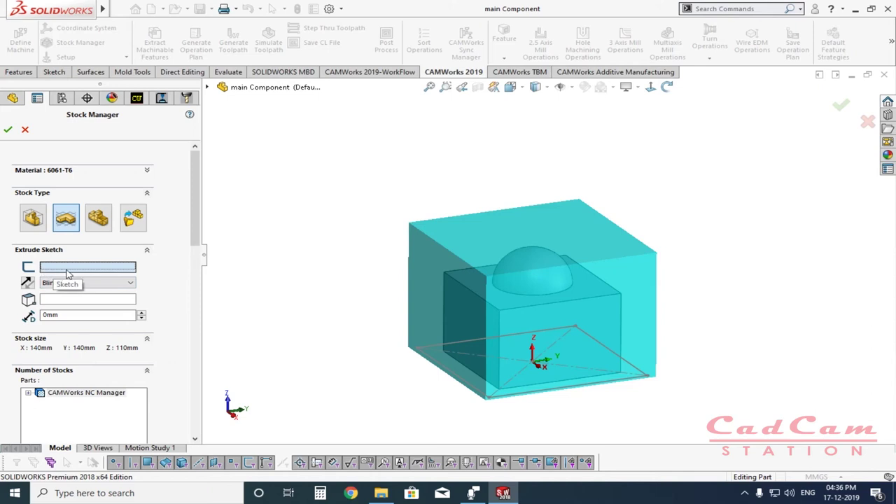
{"action": "left_click", "coordinate": [465, 387]}
{"action": "left_click", "coordinate": [667, 86]}
{"action": "left_click_drag", "start_coordinate": [738, 314], "coordinate": [744, 332]}
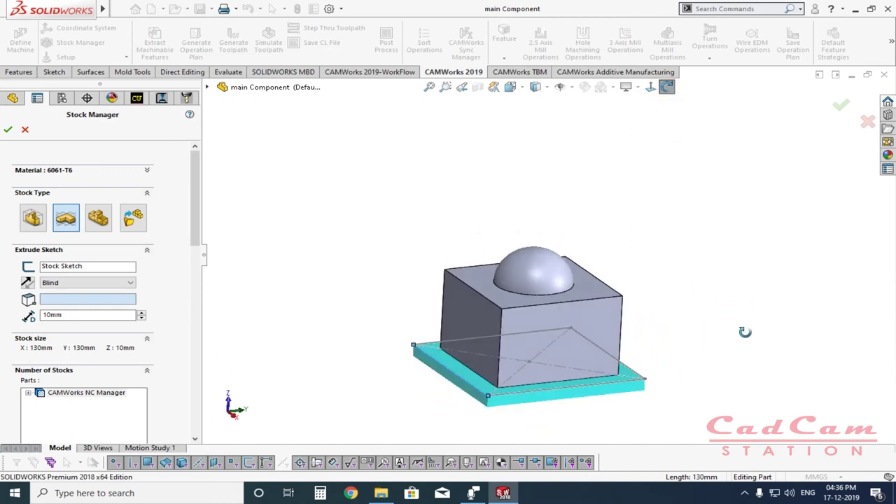
{"action": "left_click_drag", "start_coordinate": [600, 391], "coordinate": [517, 406]}
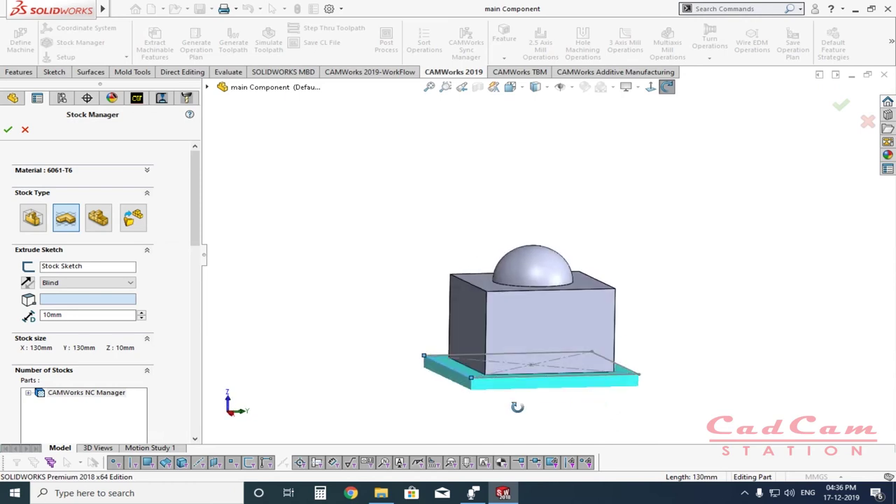
Step: Reverse the extrusion to grow upward, raise the depth to 100mm, and inspect the stock
{"action": "left_click", "coordinate": [27, 282]}
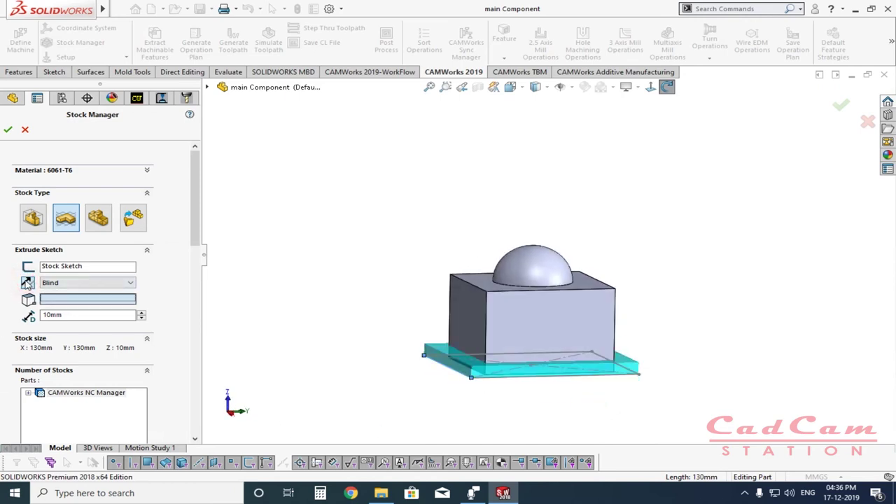
{"action": "left_click_drag", "start_coordinate": [143, 313], "coordinate": [143, 313]}
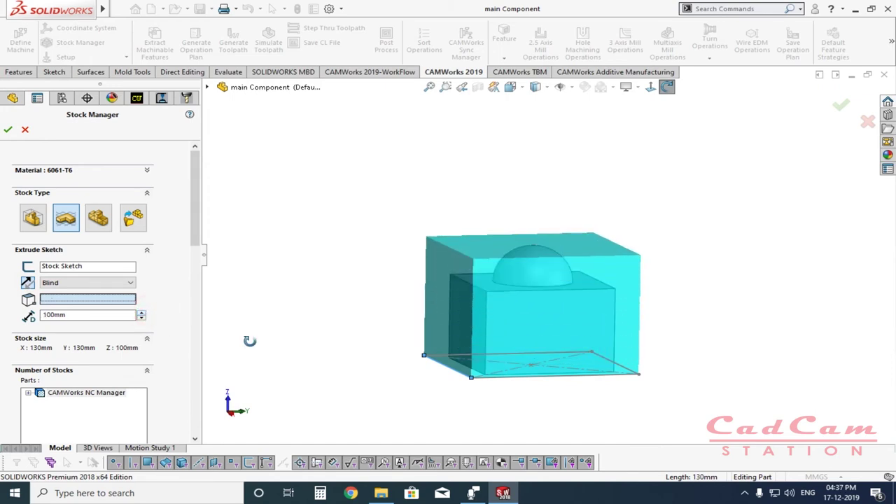
{"action": "middle_click_drag", "start_coordinate": [679, 204], "coordinate": [636, 268]}
{"action": "middle_click_drag", "start_coordinate": [692, 216], "coordinate": [698, 370]}
{"action": "middle_click_drag", "start_coordinate": [576, 317], "coordinate": [502, 403]}
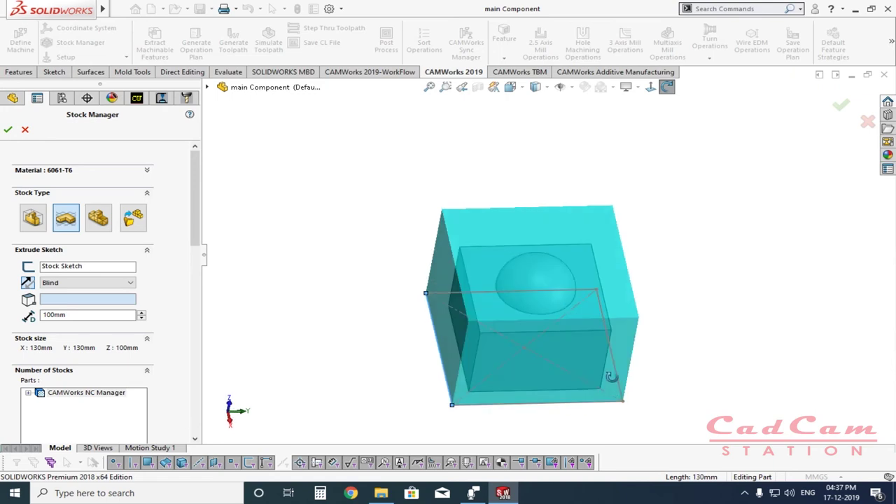
{"action": "middle_click_drag", "start_coordinate": [642, 314], "coordinate": [648, 188]}
{"action": "mouse_move", "coordinate": [600, 344]}
{"action": "middle_mouse_down"}
{"action": "mouse_move", "coordinate": [523, 371]}
{"action": "mouse_move", "coordinate": [623, 406]}
{"action": "mouse_move", "coordinate": [560, 333]}
{"action": "middle_mouse_up"}
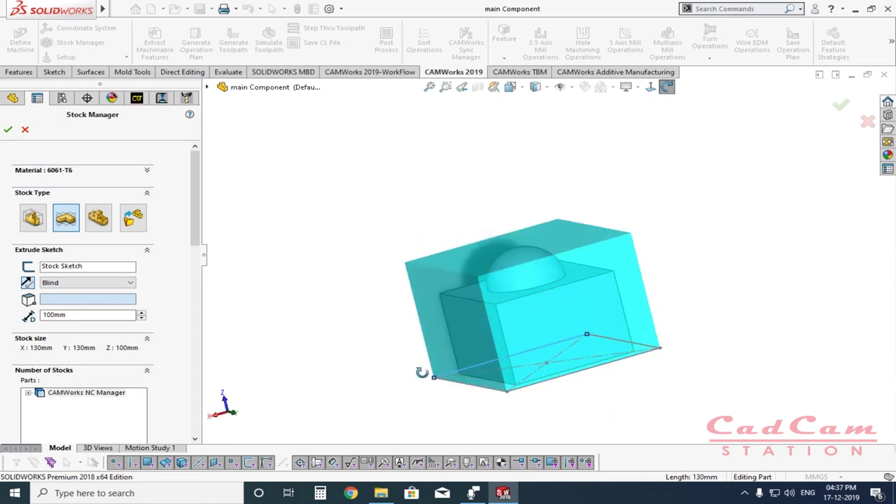
{"action": "middle_click_drag", "start_coordinate": [540, 372], "coordinate": [646, 377]}
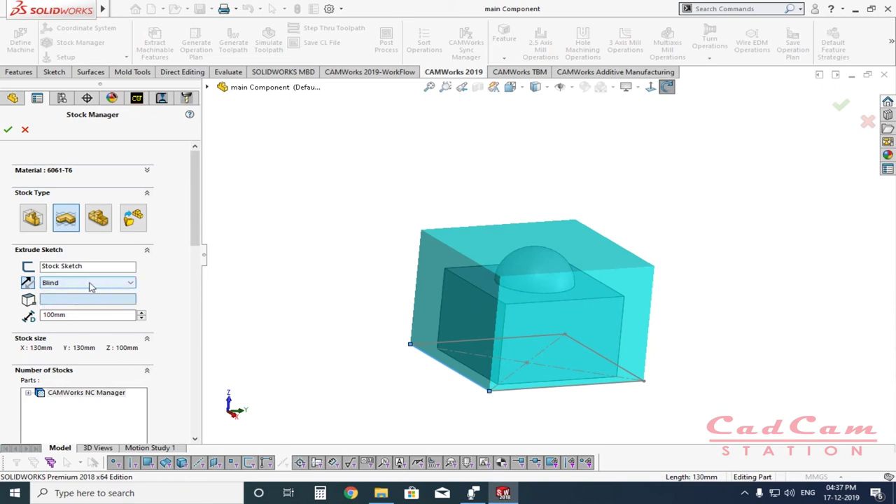
{"action": "left_click", "coordinate": [130, 282]}
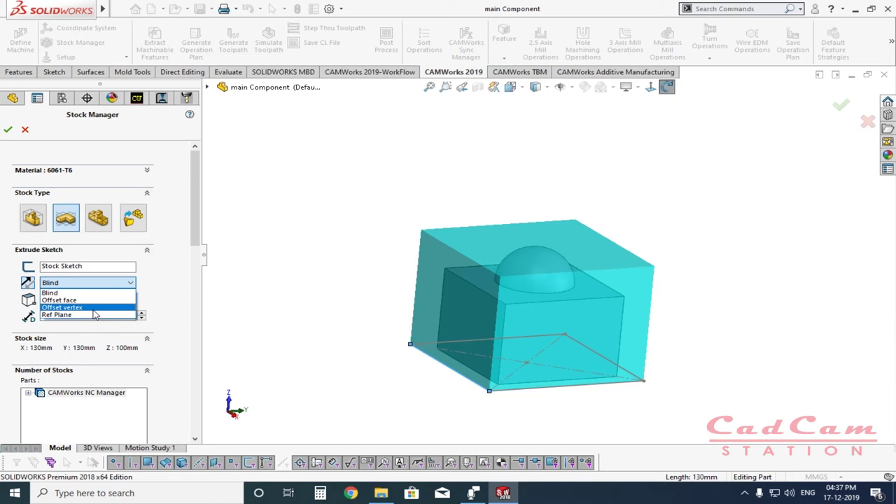
Step: Try ending the stock at the model's top face with the Offset face condition
{"action": "left_click", "coordinate": [277, 316]}
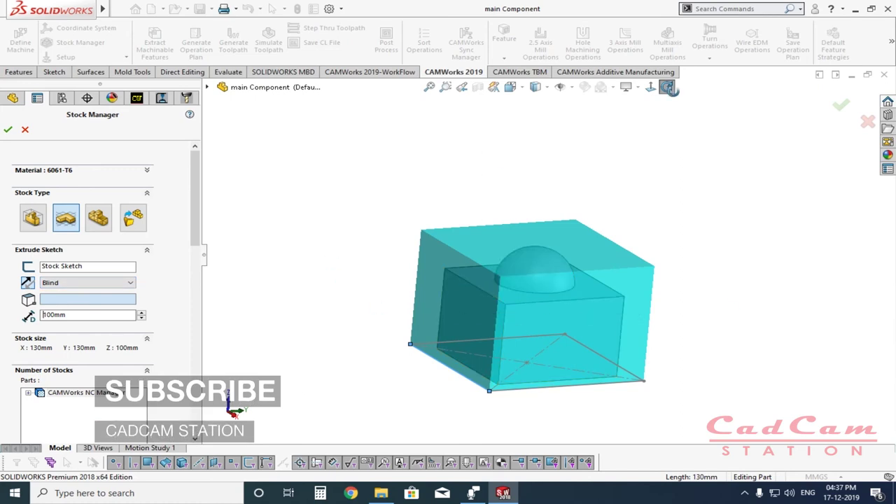
{"action": "left_click", "coordinate": [667, 87]}
{"action": "left_click", "coordinate": [593, 291]}
{"action": "left_click", "coordinate": [667, 87]}
{"action": "left_click_drag", "start_coordinate": [730, 240], "coordinate": [547, 313]}
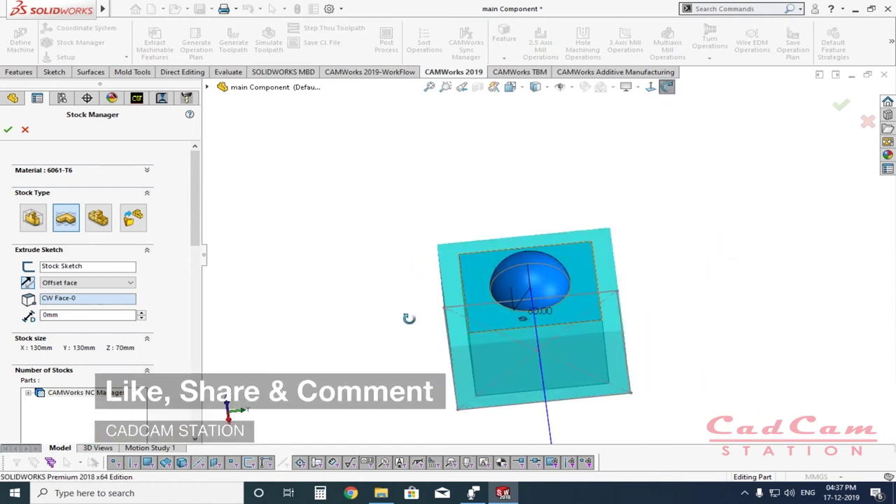
Step: Return the end condition to Blind with a 100mm depth
{"action": "left_click", "coordinate": [96, 283]}
{"action": "left_click", "coordinate": [52, 296]}
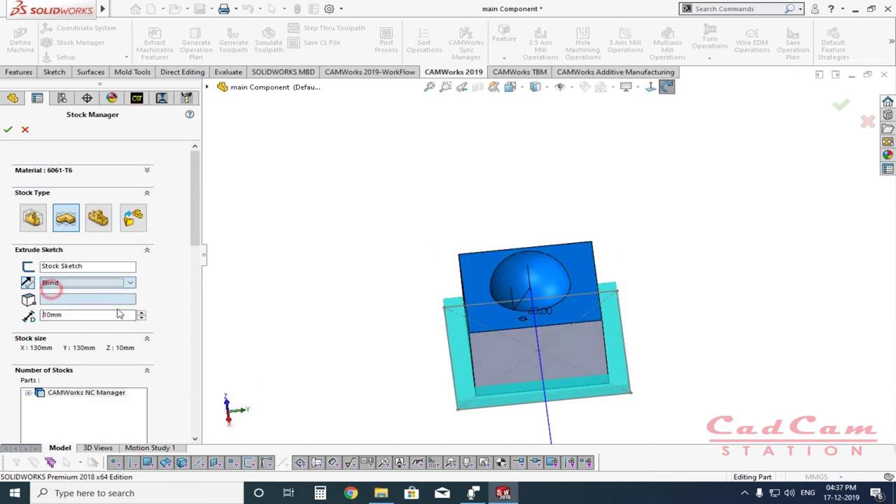
{"action": "double_click", "coordinate": [73, 315]}
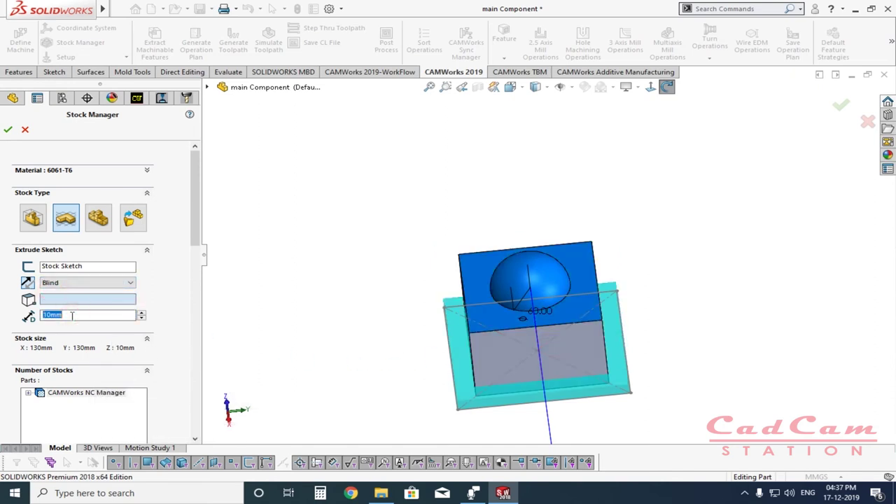
{"action": "key", "text": "Return"}
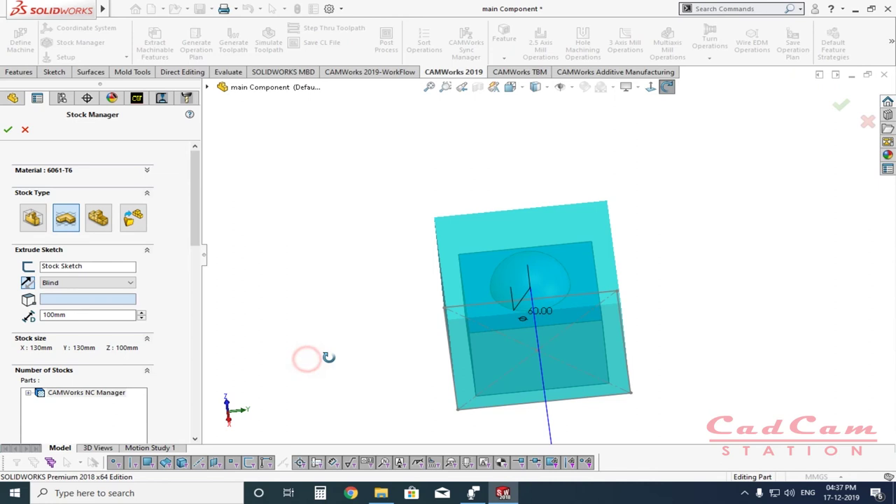
{"action": "left_click_drag", "start_coordinate": [614, 352], "coordinate": [717, 135]}
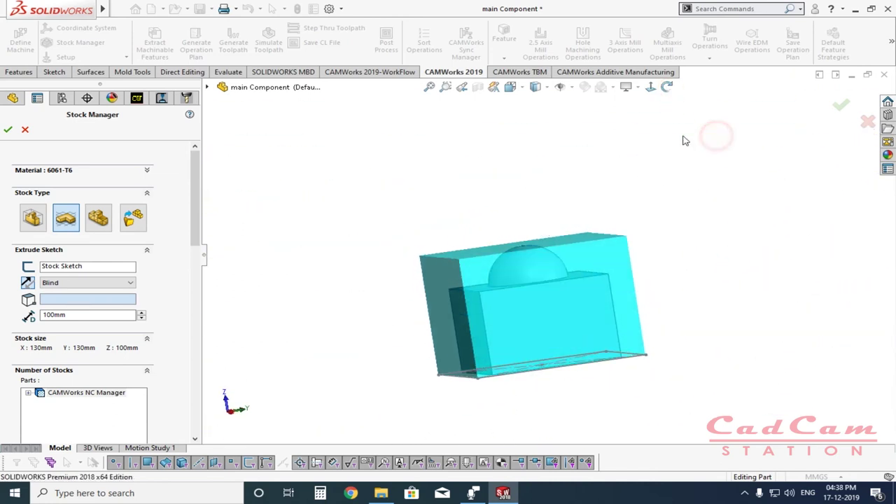
Step: Set the stock depth to 102mm and orbit the part into an isometric view
{"action": "left_click", "coordinate": [667, 87]}
{"action": "left_click_drag", "start_coordinate": [761, 297], "coordinate": [600, 354]}
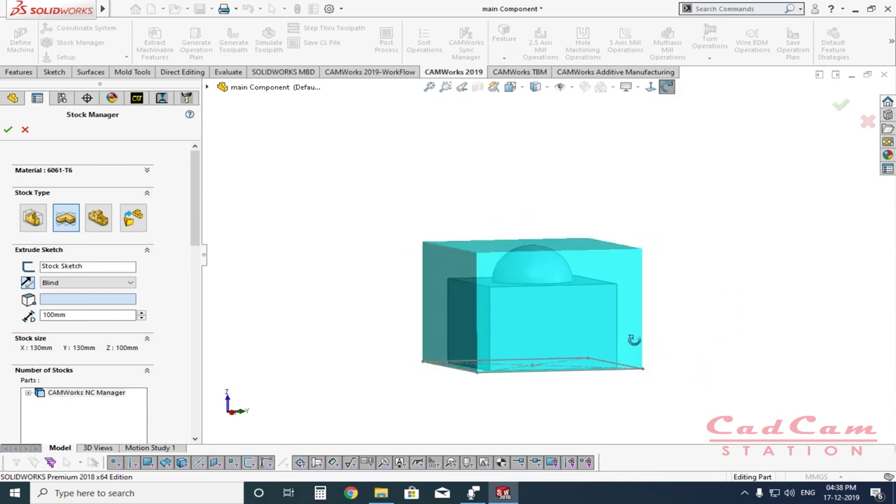
{"action": "left_click_drag", "start_coordinate": [720, 344], "coordinate": [655, 133]}
{"action": "left_click", "coordinate": [666, 87]}
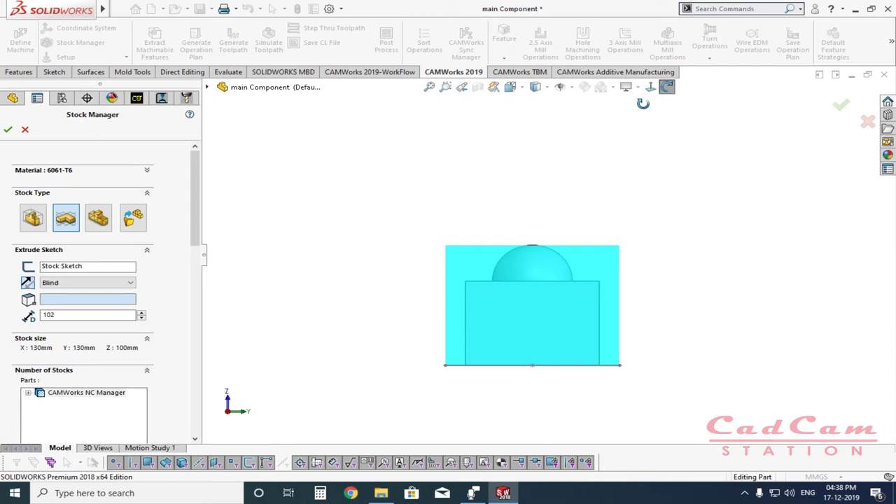
{"action": "left_click", "coordinate": [666, 87]}
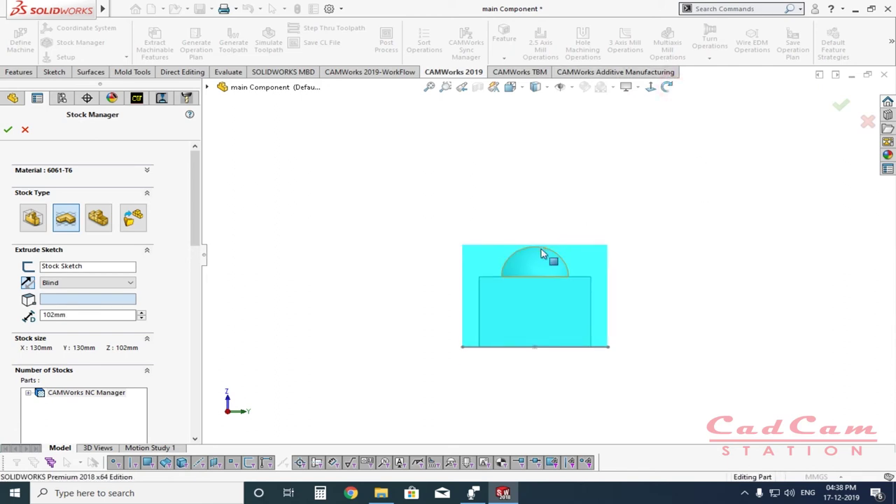
{"action": "scroll", "coordinate": [545, 255], "scroll_direction": "down", "scroll_amount": 3}
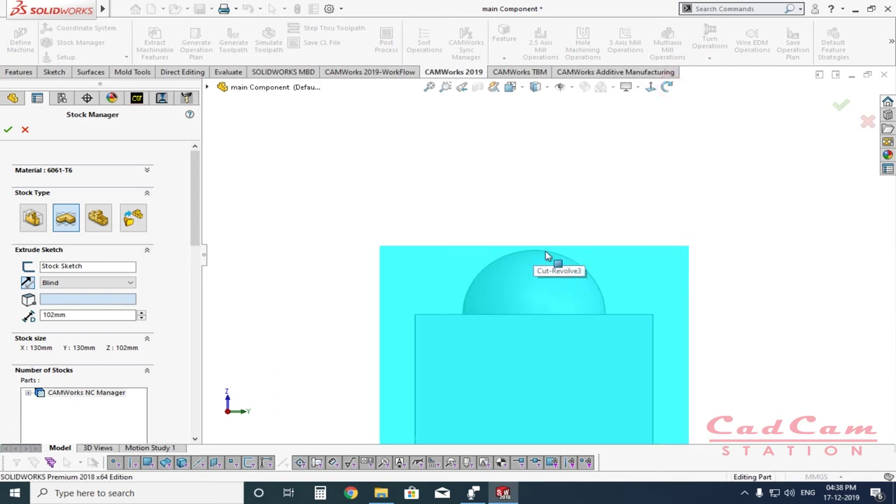
{"action": "scroll", "coordinate": [483, 294], "scroll_direction": "up", "scroll_amount": 2}
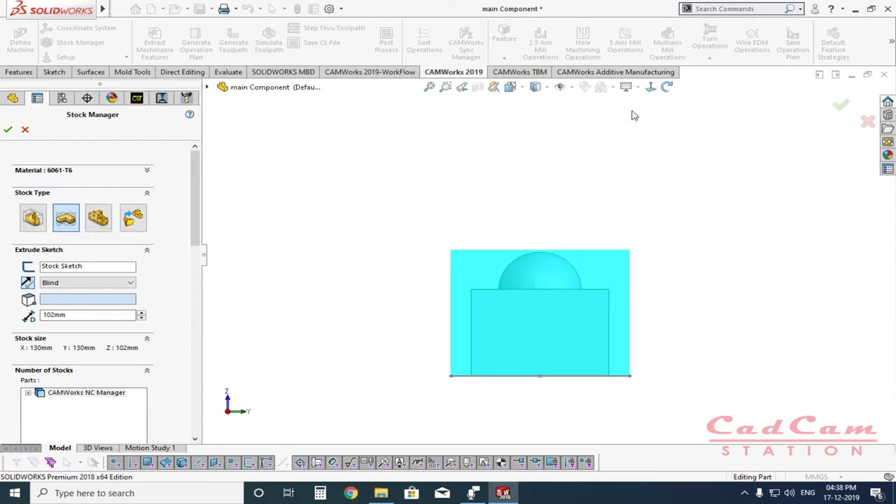
{"action": "left_click", "coordinate": [667, 87]}
{"action": "left_click_drag", "start_coordinate": [697, 194], "coordinate": [357, 343]}
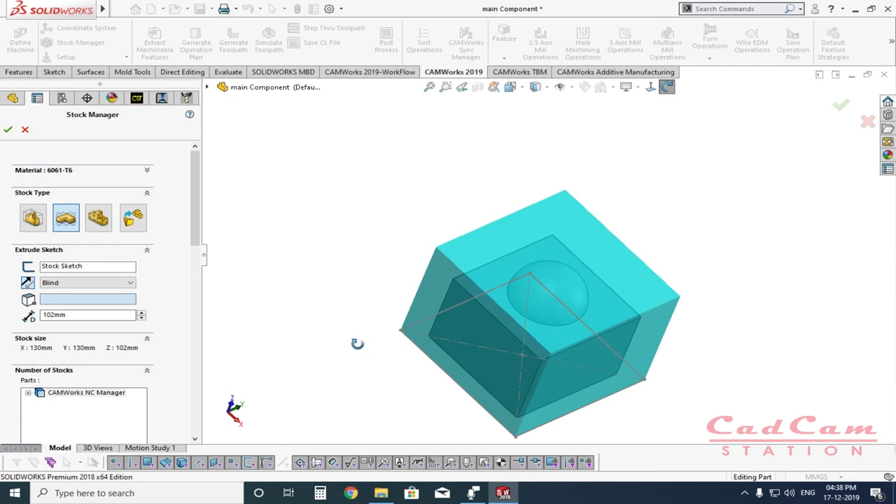
{"action": "scroll", "coordinate": [490, 336], "scroll_direction": "down", "scroll_amount": 2}
{"action": "scroll", "coordinate": [490, 336], "scroll_direction": "up", "scroll_amount": 2}
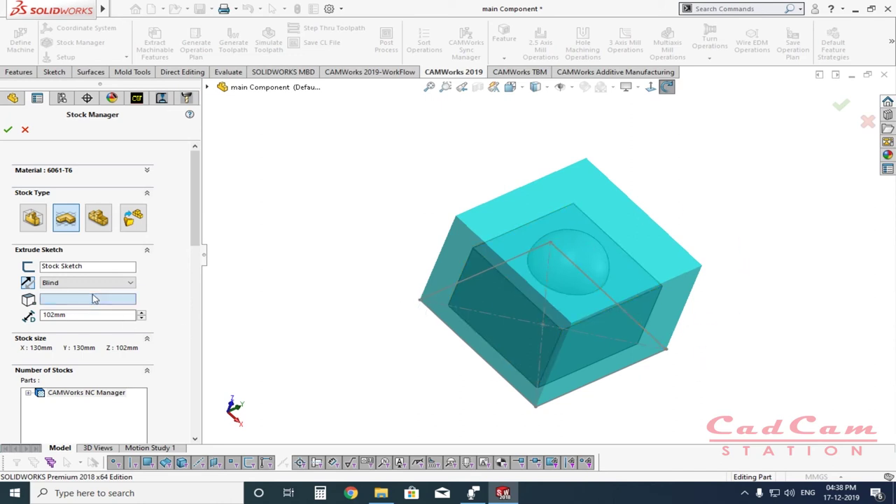
Step: Switch the stock type to STL File and load 1.Stock STL as the stock
{"action": "left_click", "coordinate": [100, 220]}
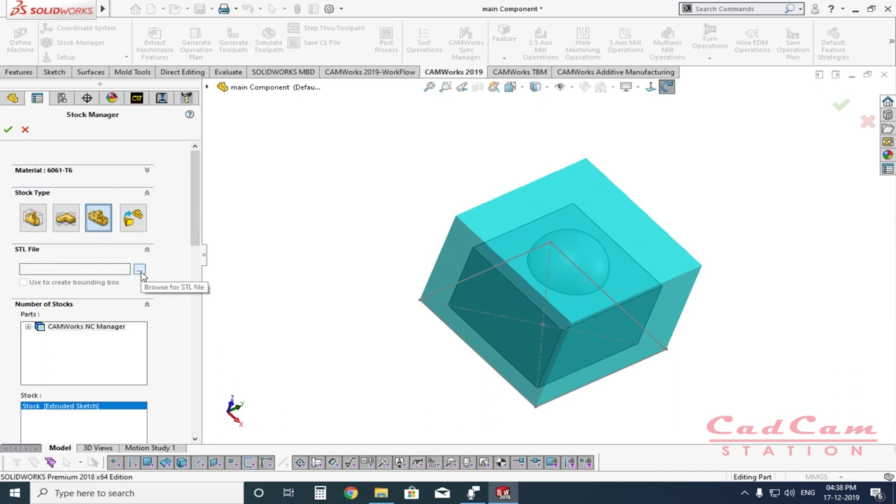
{"action": "middle_click_drag", "start_coordinate": [598, 299], "coordinate": [524, 275]}
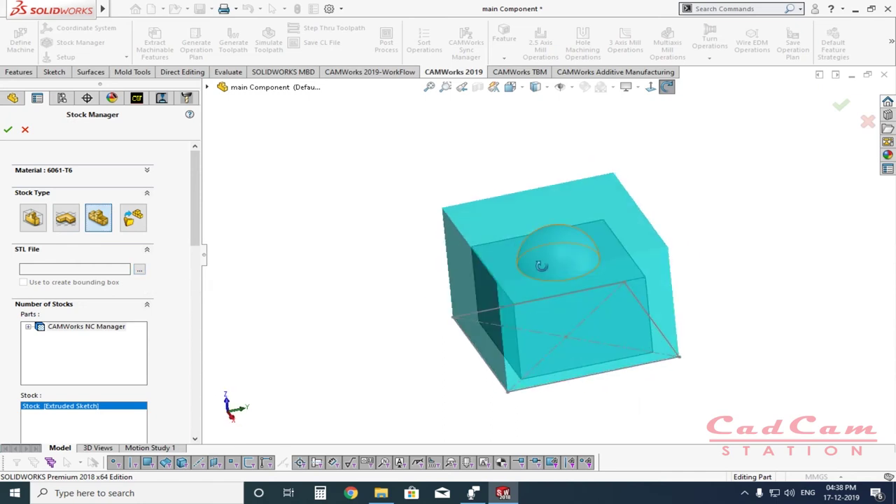
{"action": "left_click", "coordinate": [140, 270]}
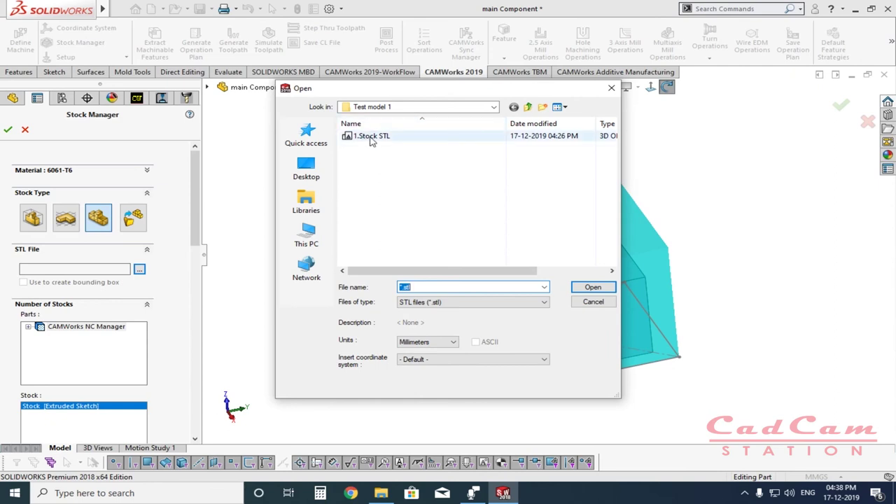
{"action": "left_click", "coordinate": [493, 107]}
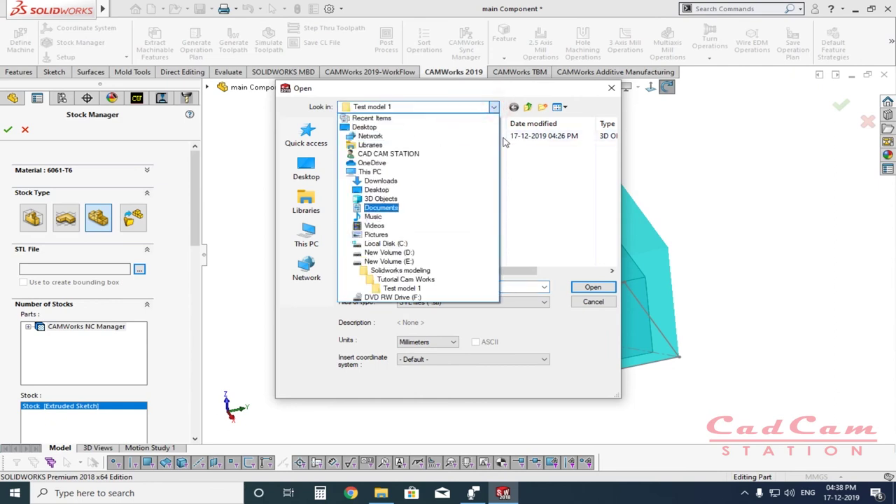
{"action": "left_click", "coordinate": [581, 206]}
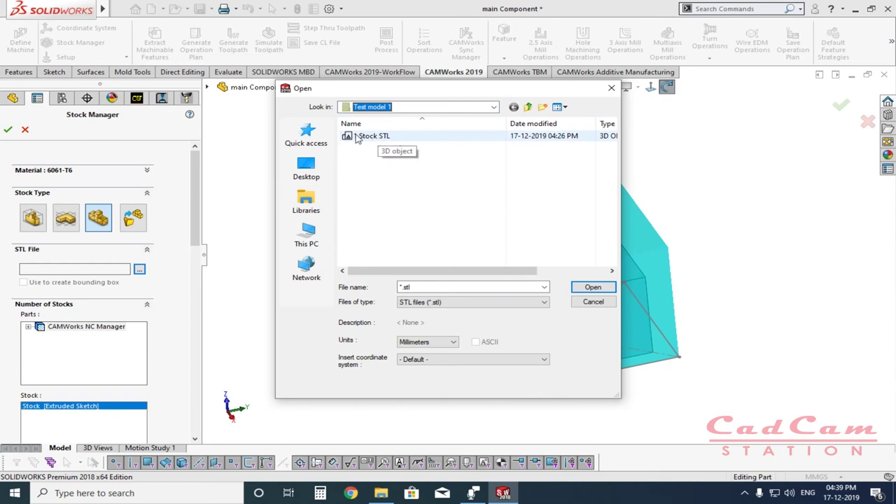
{"action": "left_click", "coordinate": [382, 136]}
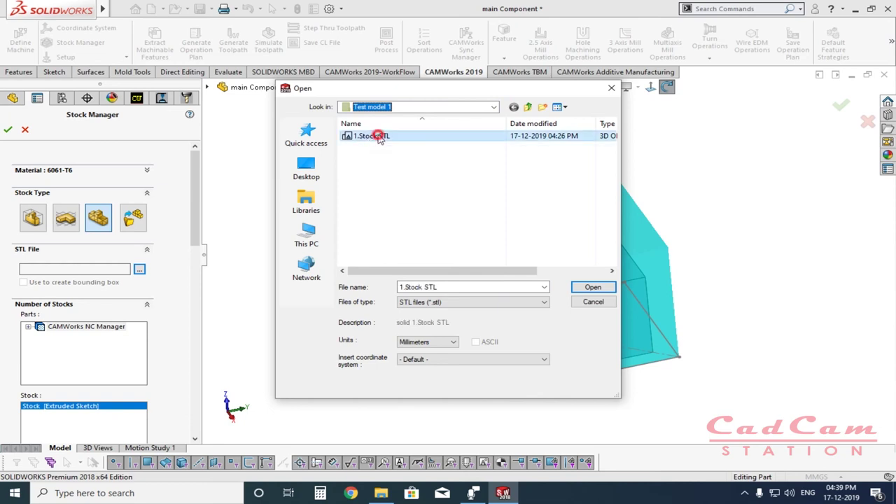
{"action": "left_click", "coordinate": [594, 289]}
{"action": "middle_click_drag", "start_coordinate": [651, 276], "coordinate": [507, 435]}
{"action": "middle_click_drag", "start_coordinate": [778, 263], "coordinate": [706, 272]}
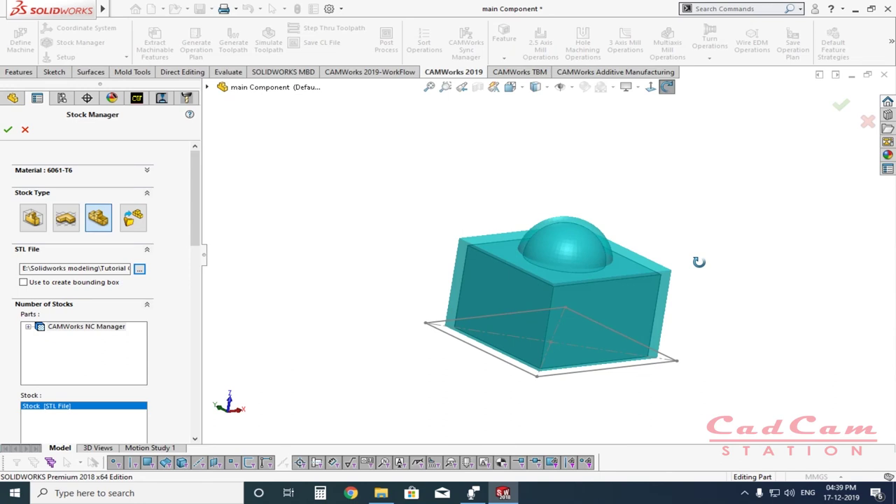
Step: Orbit and zoom around the model to inspect the 1.Stock STL stock enclosing the block and dome
{"action": "middle_click_drag", "start_coordinate": [728, 319], "coordinate": [604, 321]}
{"action": "scroll", "coordinate": [603, 316], "scroll_direction": "down", "scroll_amount": 3}
{"action": "middle_click_drag", "start_coordinate": [556, 292], "coordinate": [509, 299]}
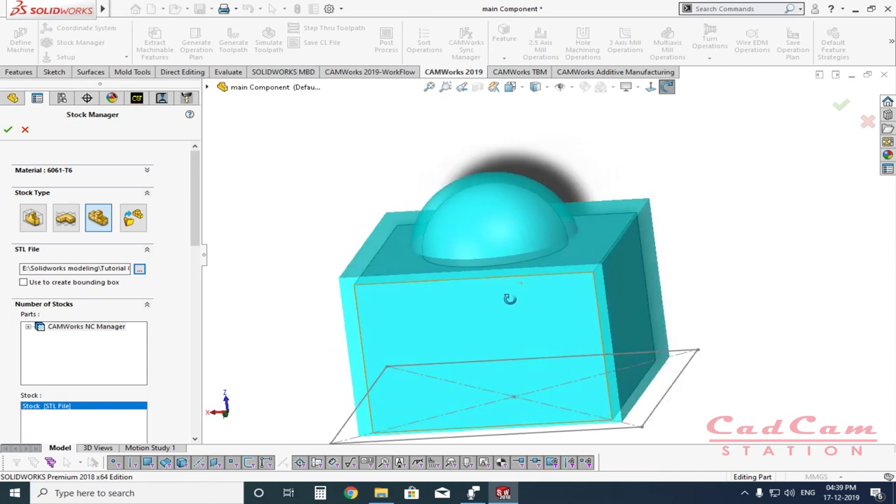
{"action": "middle_click_drag", "start_coordinate": [532, 298], "coordinate": [397, 340]}
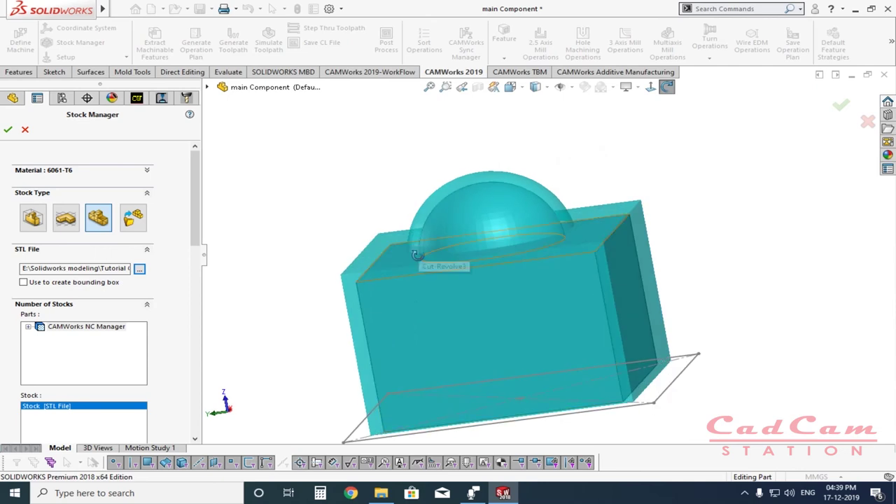
{"action": "middle_click_drag", "start_coordinate": [539, 314], "coordinate": [504, 206]}
{"action": "middle_click_drag", "start_coordinate": [541, 336], "coordinate": [313, 261]}
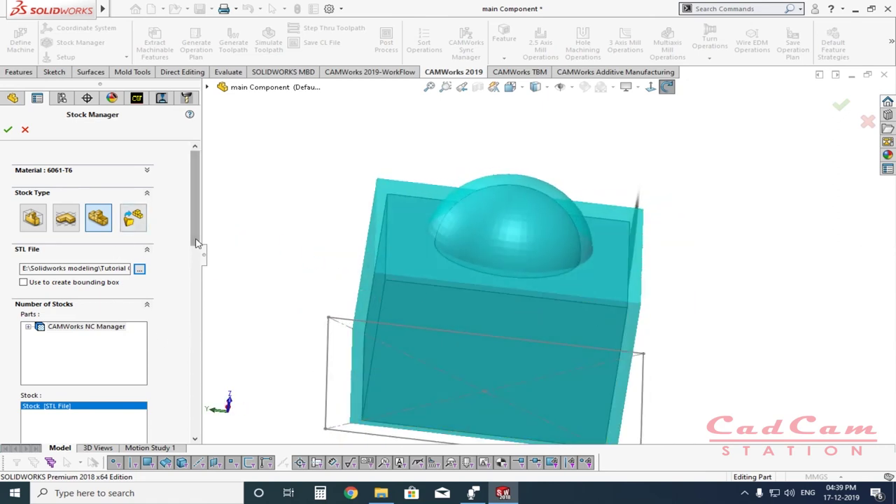
{"action": "scroll", "coordinate": [196, 244], "scroll_direction": "down", "scroll_amount": 3}
{"action": "scroll", "coordinate": [195, 244], "scroll_direction": "up", "scroll_amount": 3}
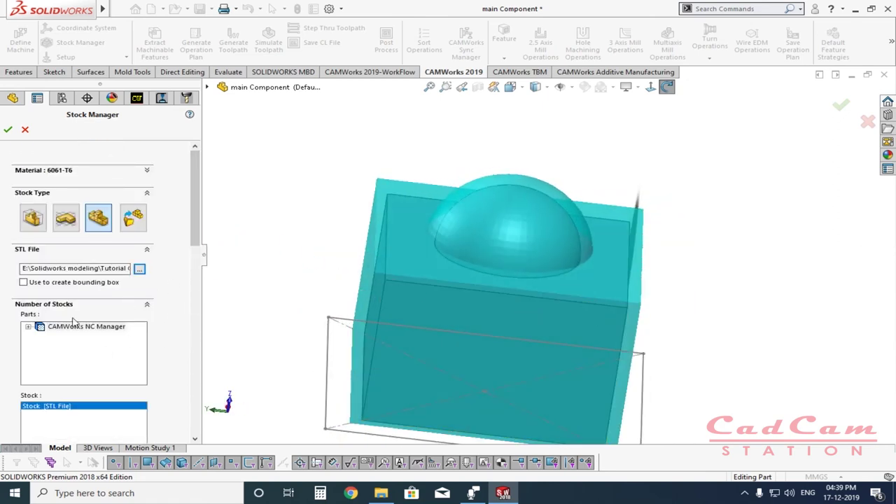
{"action": "left_click_drag", "start_coordinate": [593, 365], "coordinate": [536, 336]}
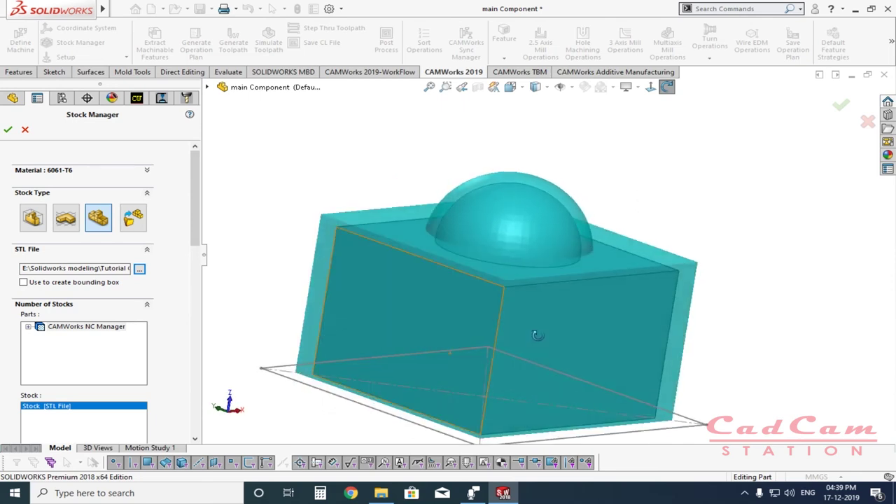
{"action": "left_click_drag", "start_coordinate": [521, 287], "coordinate": [601, 369]}
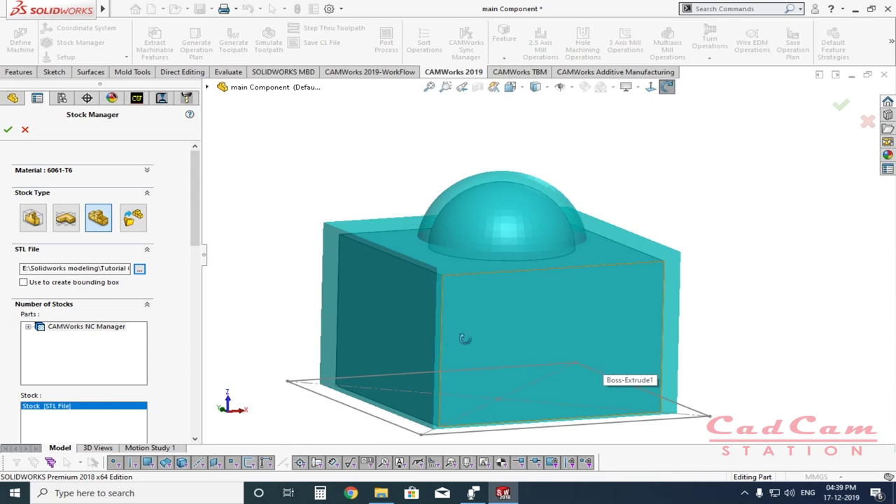
{"action": "scroll", "coordinate": [561, 234], "scroll_direction": "up", "scroll_amount": 3}
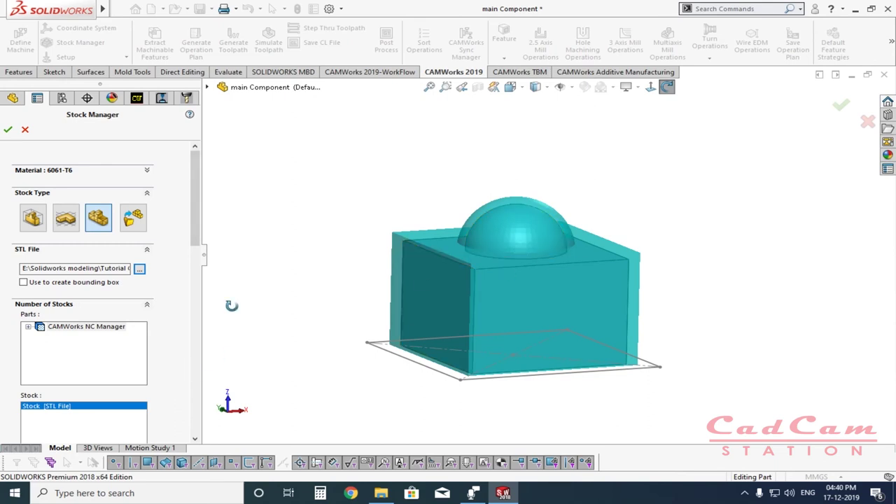
Step: Set the stock type to Part File and load the 'Stock part' file as stock
{"action": "left_click", "coordinate": [136, 220]}
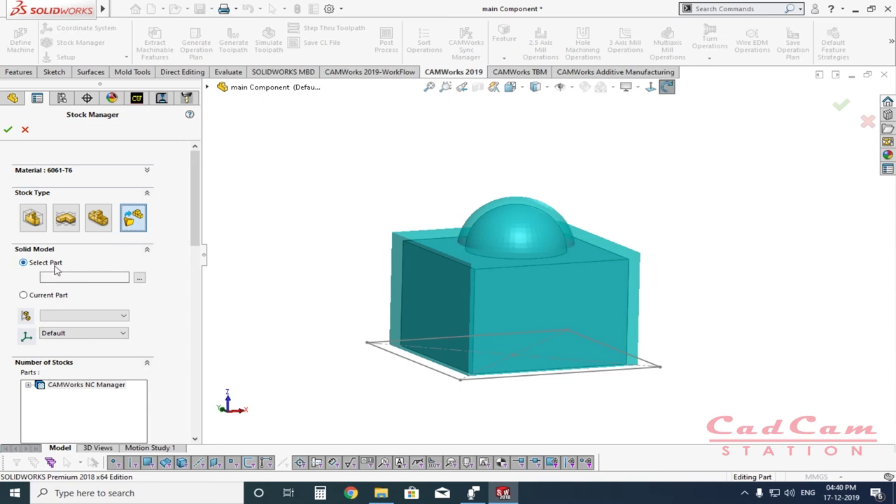
{"action": "left_click", "coordinate": [23, 295]}
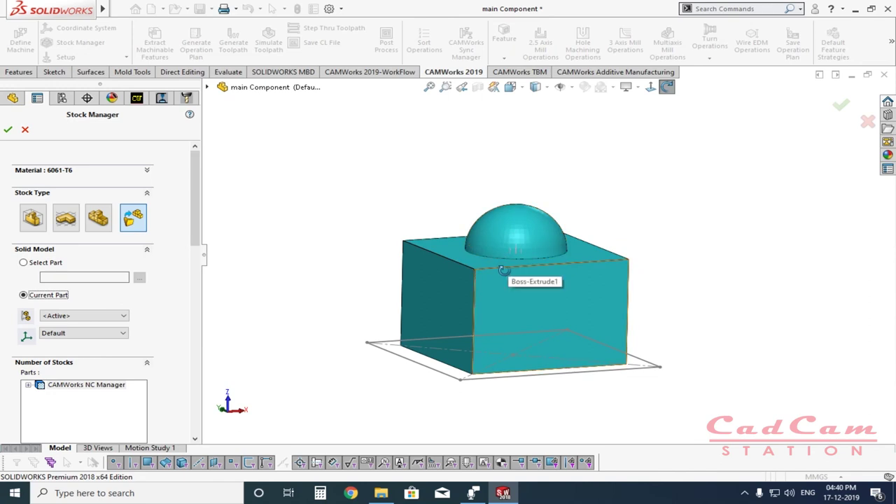
{"action": "left_click", "coordinate": [24, 263]}
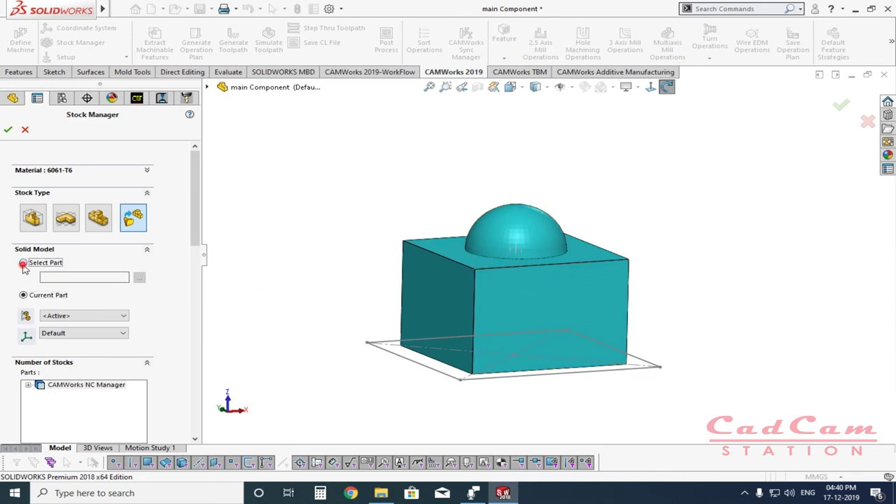
{"action": "left_click", "coordinate": [139, 278]}
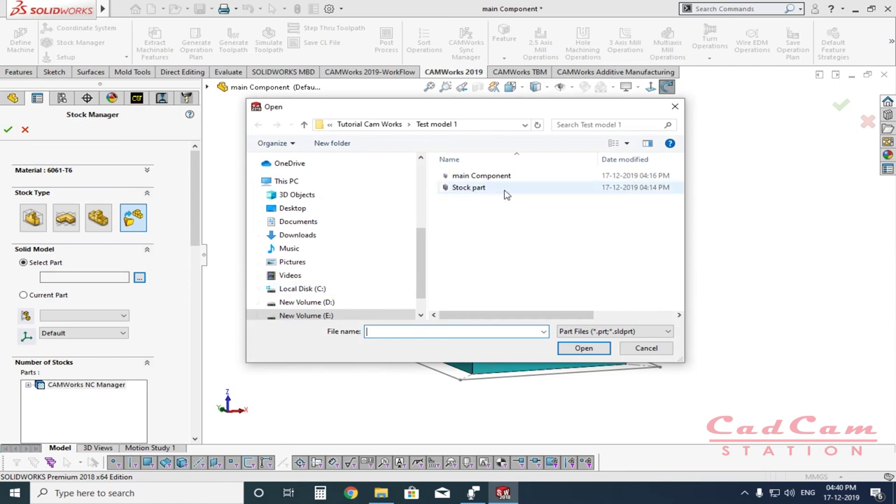
{"action": "left_click", "coordinate": [468, 189]}
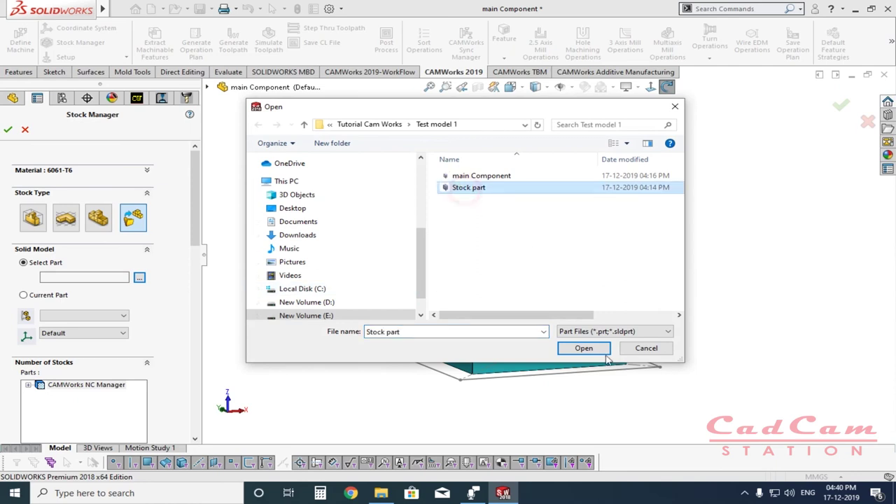
{"action": "left_click", "coordinate": [584, 349]}
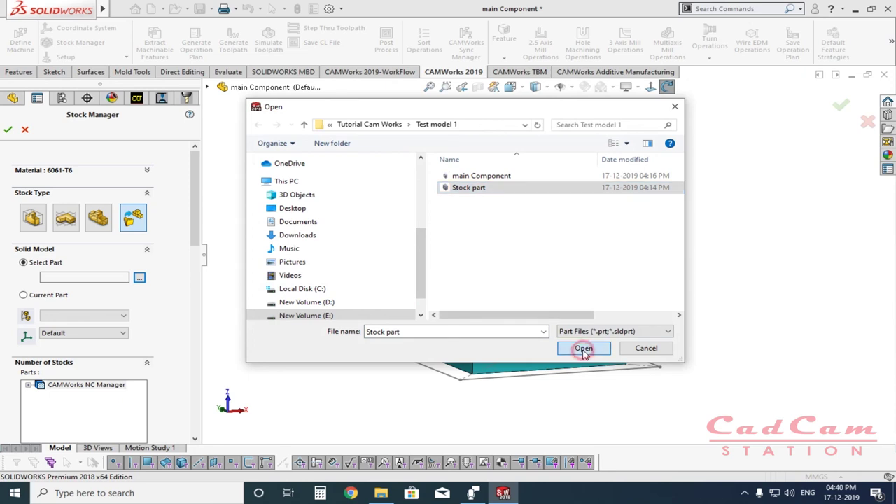
Step: Check the Stock part stock from below and accept it as Stock Manager[6061-T6]
{"action": "left_click_drag", "start_coordinate": [712, 340], "coordinate": [616, 291]}
{"action": "left_click_drag", "start_coordinate": [525, 319], "coordinate": [632, 294]}
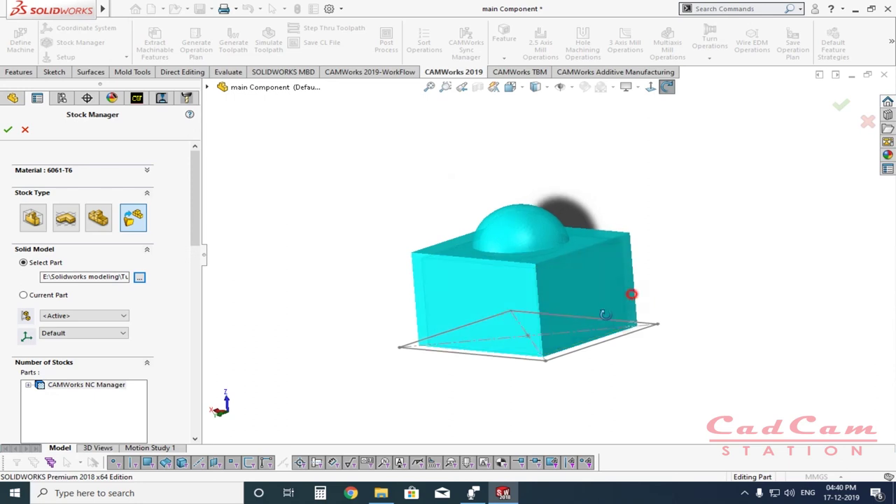
{"action": "key", "text": "Return"}
{"action": "left_click", "coordinate": [62, 142]}
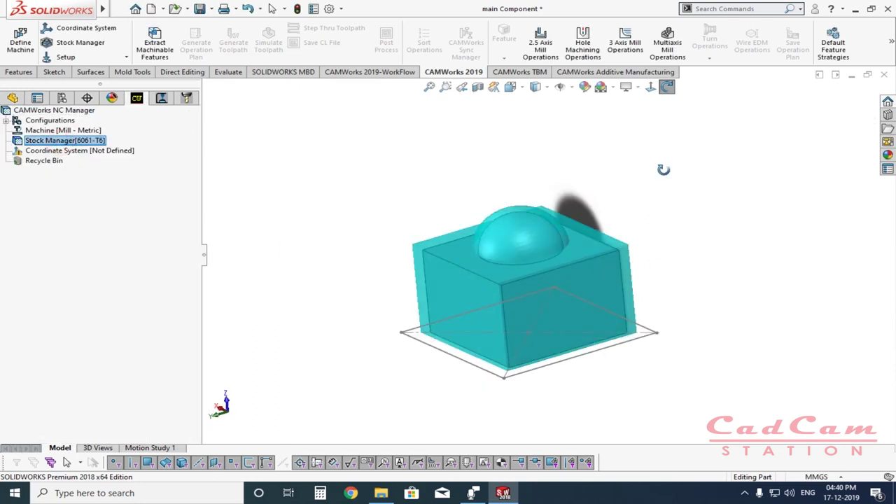
Step: Reopen the stock settings and change the stock type from Bounding Box to Extrude Sketch
{"action": "left_click_drag", "start_coordinate": [713, 256], "coordinate": [644, 389]}
{"action": "left_click_drag", "start_coordinate": [584, 337], "coordinate": [588, 301]}
{"action": "left_click", "coordinate": [38, 143]}
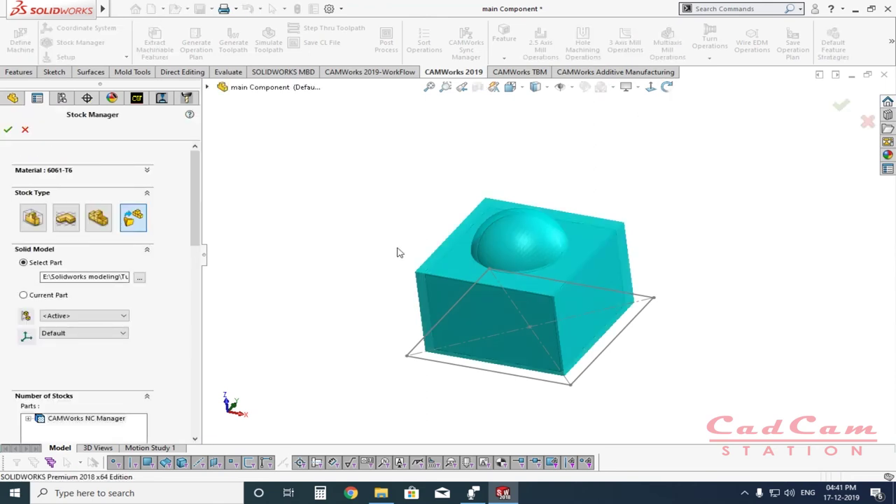
{"action": "left_click", "coordinate": [32, 218]}
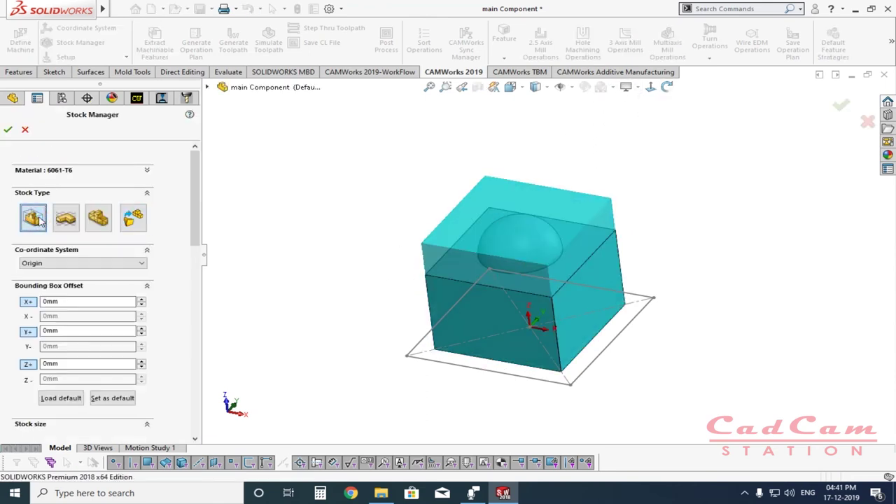
{"action": "left_click", "coordinate": [65, 219]}
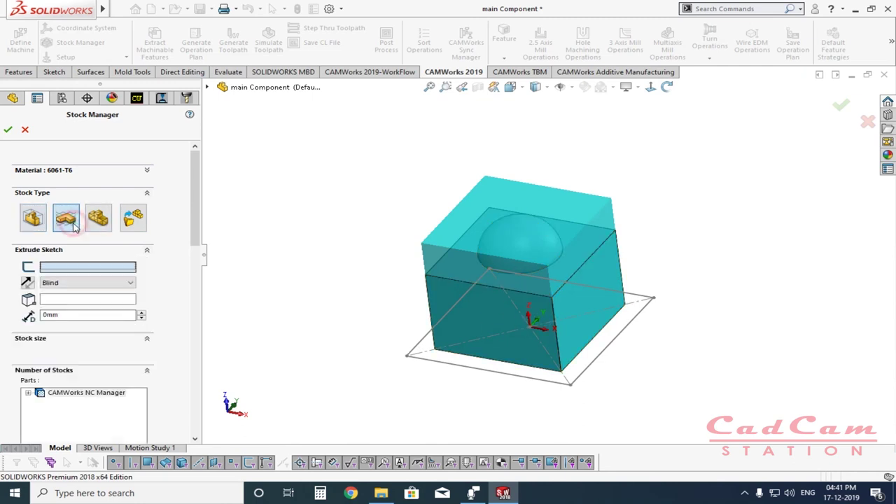
Step: Extrude Stock Sketch upward 100mm blind for a 130×130×100mm stock, then choose STL File type
{"action": "left_click", "coordinate": [432, 362]}
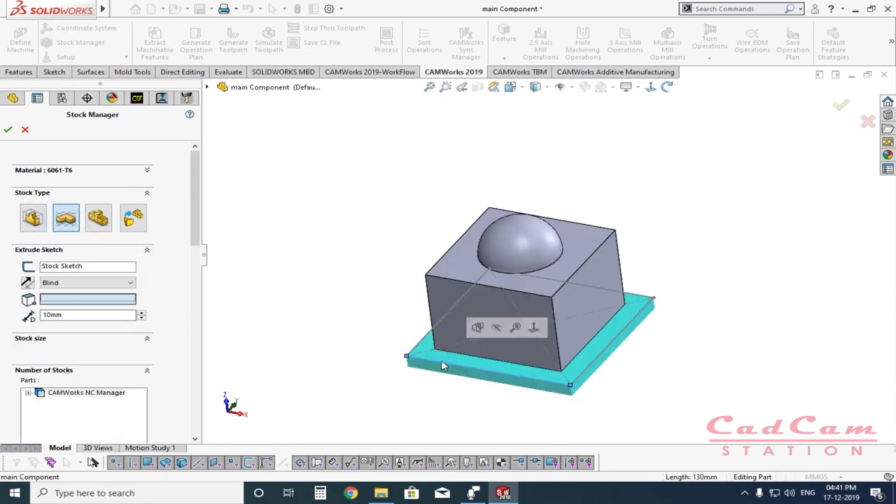
{"action": "left_click", "coordinate": [28, 282]}
{"action": "left_click", "coordinate": [28, 282]}
{"action": "left_click", "coordinate": [28, 282]}
{"action": "left_click", "coordinate": [78, 315]}
{"action": "double_click", "coordinate": [78, 315]}
{"action": "type", "text": "100"}
{"action": "key", "text": "Return"}
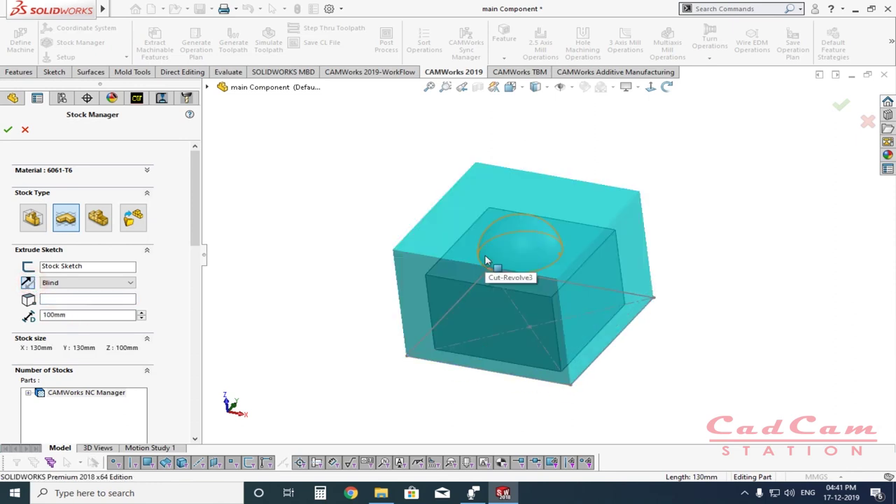
{"action": "left_click", "coordinate": [95, 227]}
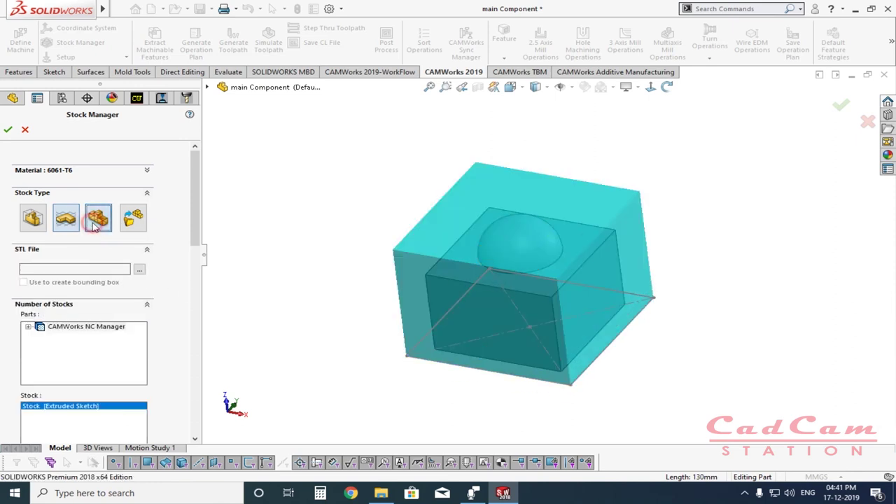
Step: Load the 1.Stock STL file as the stock
{"action": "left_click", "coordinate": [140, 269]}
{"action": "left_click", "coordinate": [367, 135]}
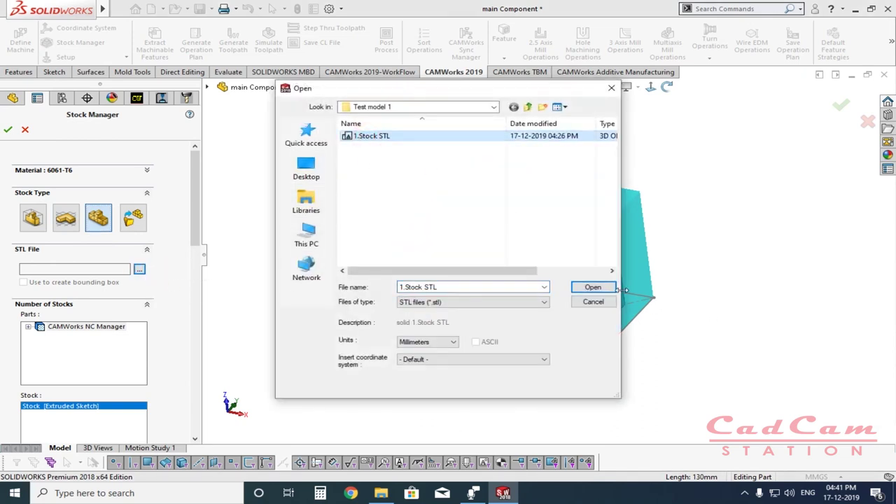
{"action": "left_click", "coordinate": [595, 286]}
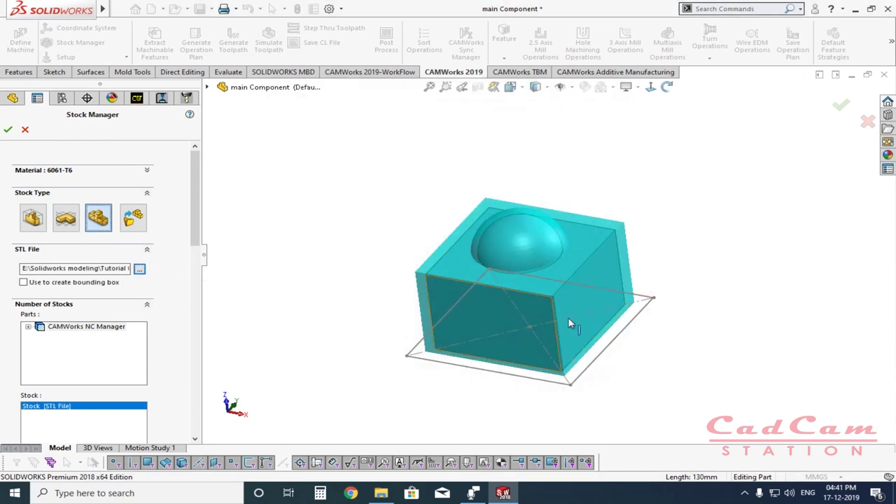
Step: Switch to Part File stock, load 'Stock part', and orbit to check the preview
{"action": "left_click", "coordinate": [132, 220]}
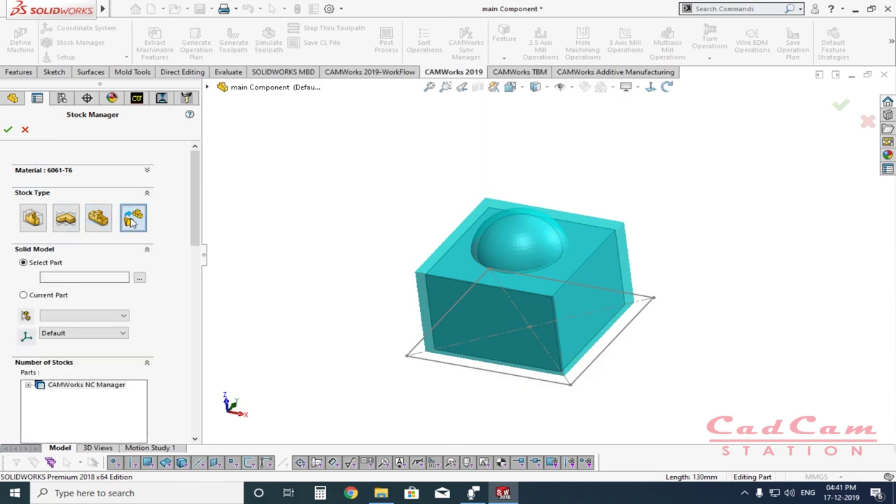
{"action": "left_click", "coordinate": [139, 278]}
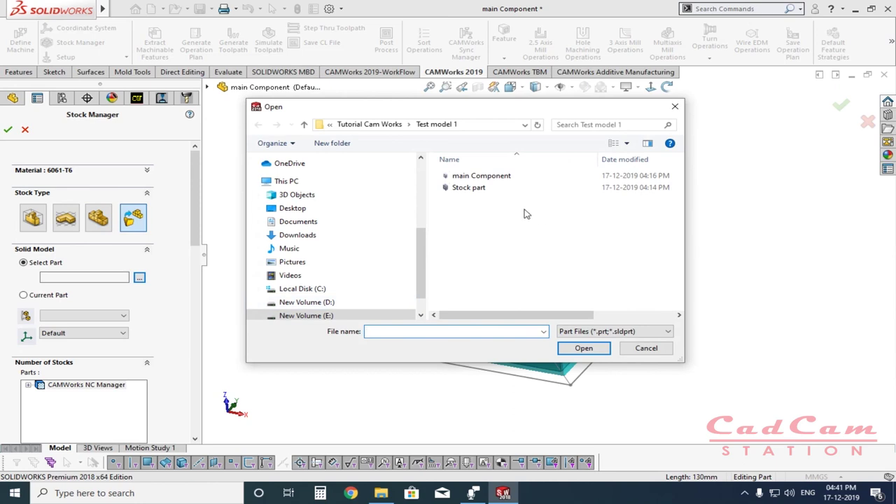
{"action": "left_click", "coordinate": [468, 188]}
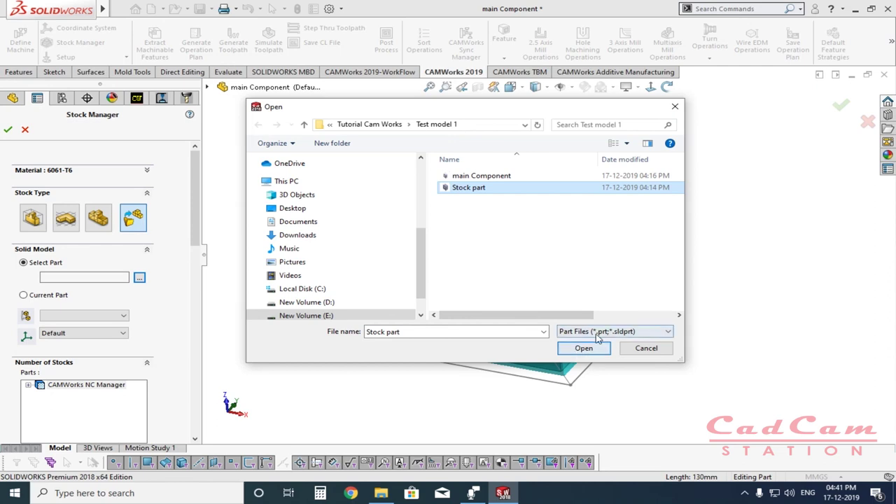
{"action": "left_click", "coordinate": [581, 352]}
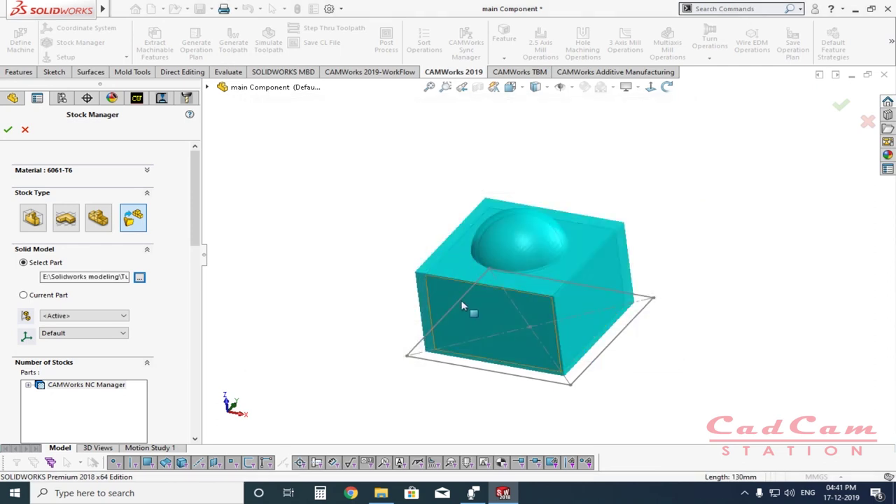
{"action": "left_click", "coordinate": [667, 87]}
{"action": "left_click_drag", "start_coordinate": [704, 334], "coordinate": [602, 241]}
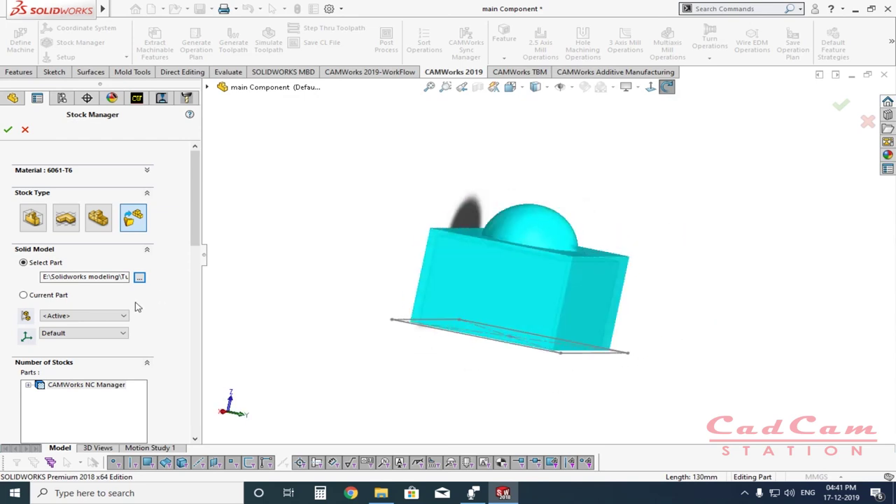
Step: Accept the Stock part stock definition and orbit the finished block-and-dome part
{"action": "left_click", "coordinate": [8, 130]}
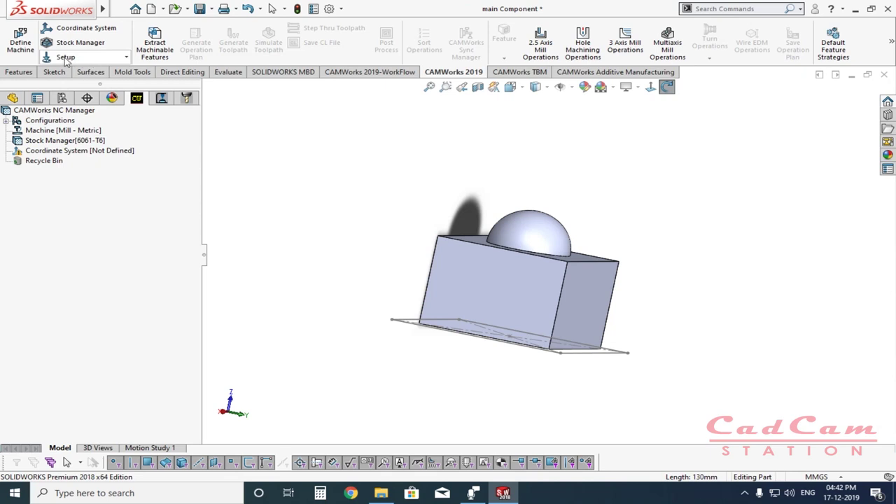
{"action": "middle_click_drag", "start_coordinate": [642, 242], "coordinate": [578, 282]}
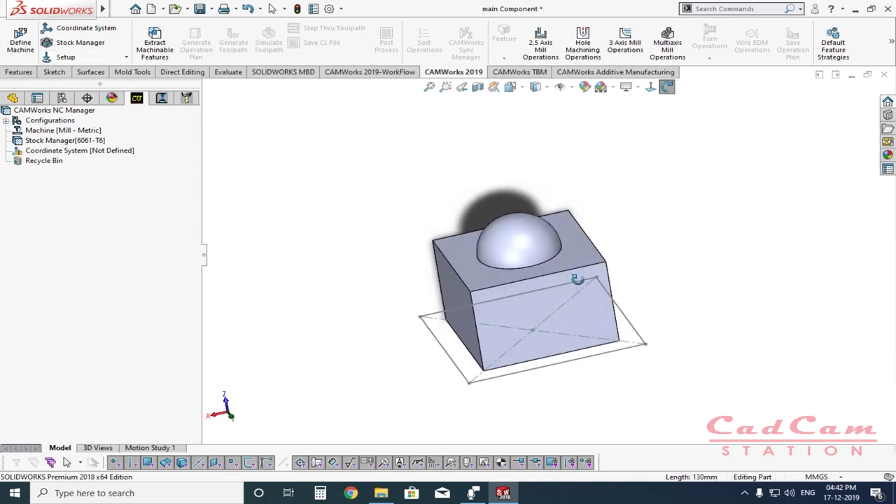